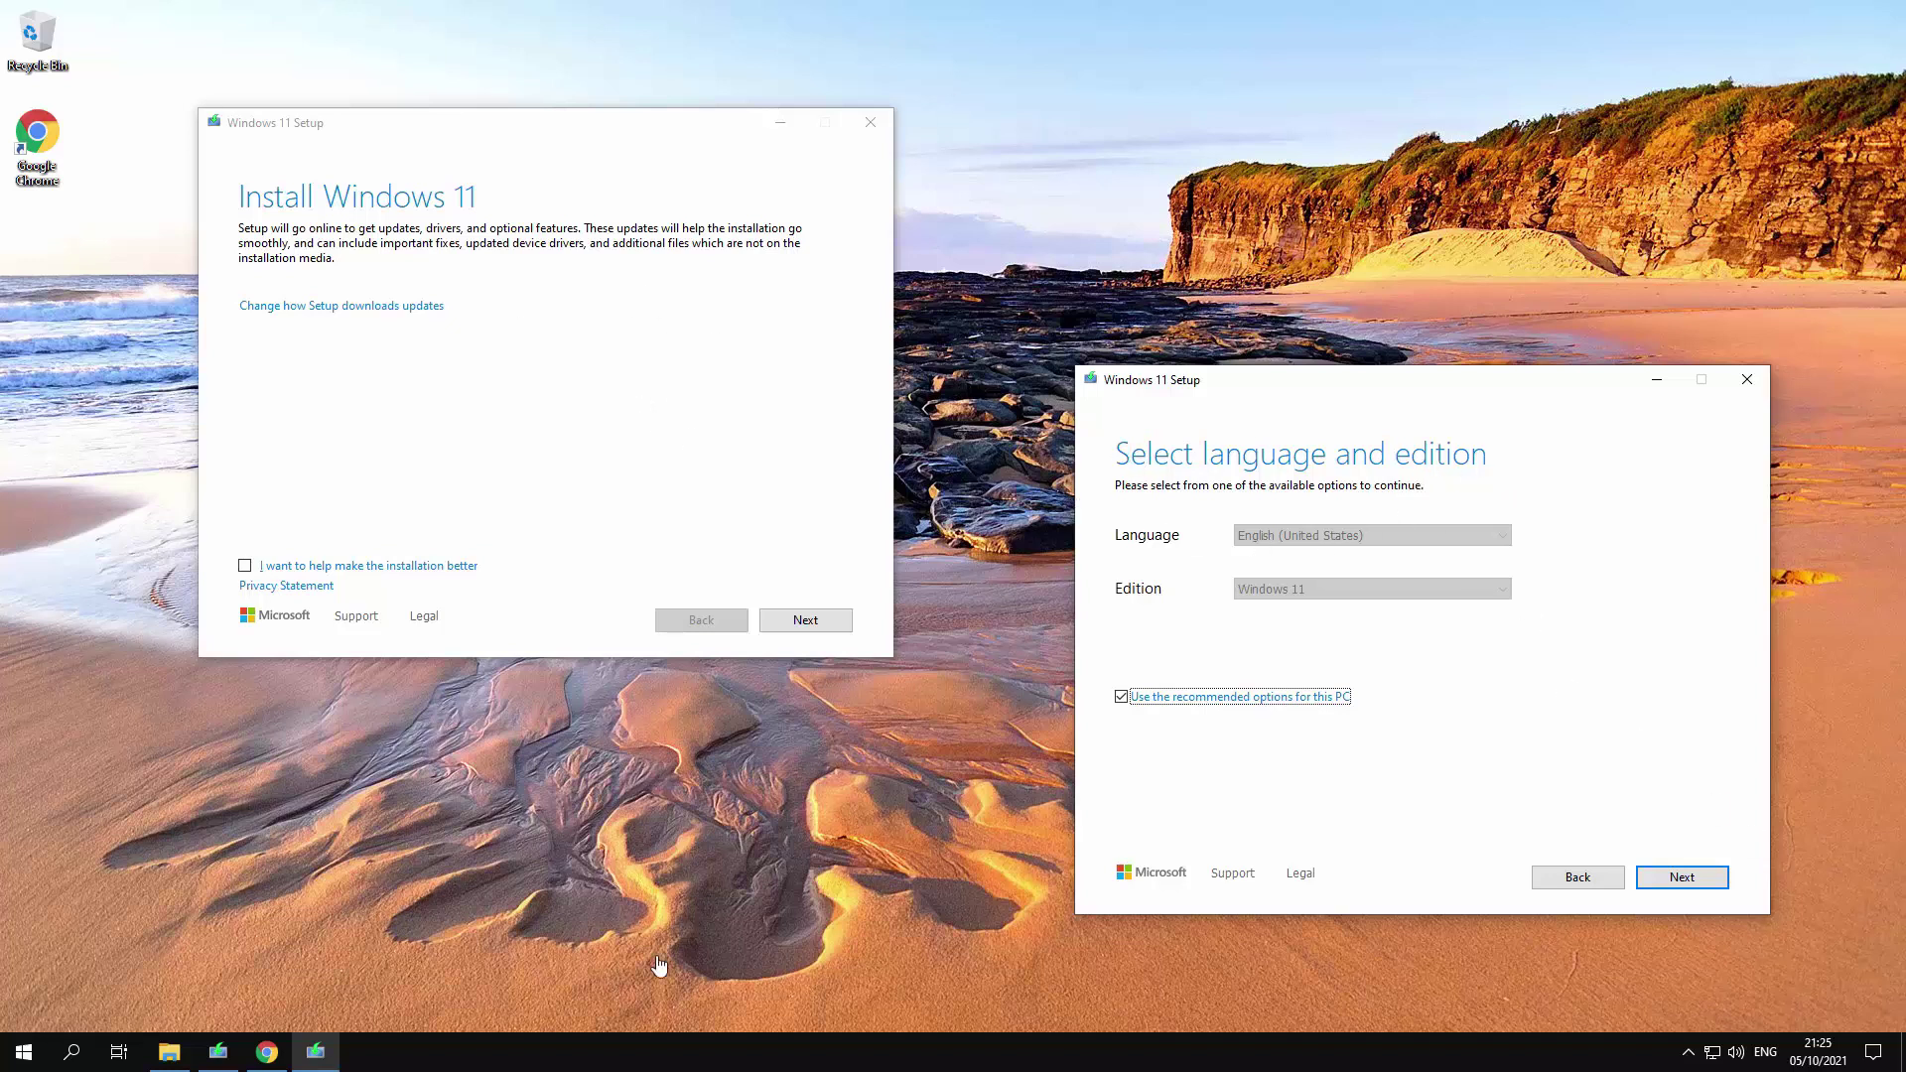
# - Switch to Chrome and open Microsoft's Download Windows 11 page from the Google results for "windows 11 iso"
pyautogui.click(266, 1052)
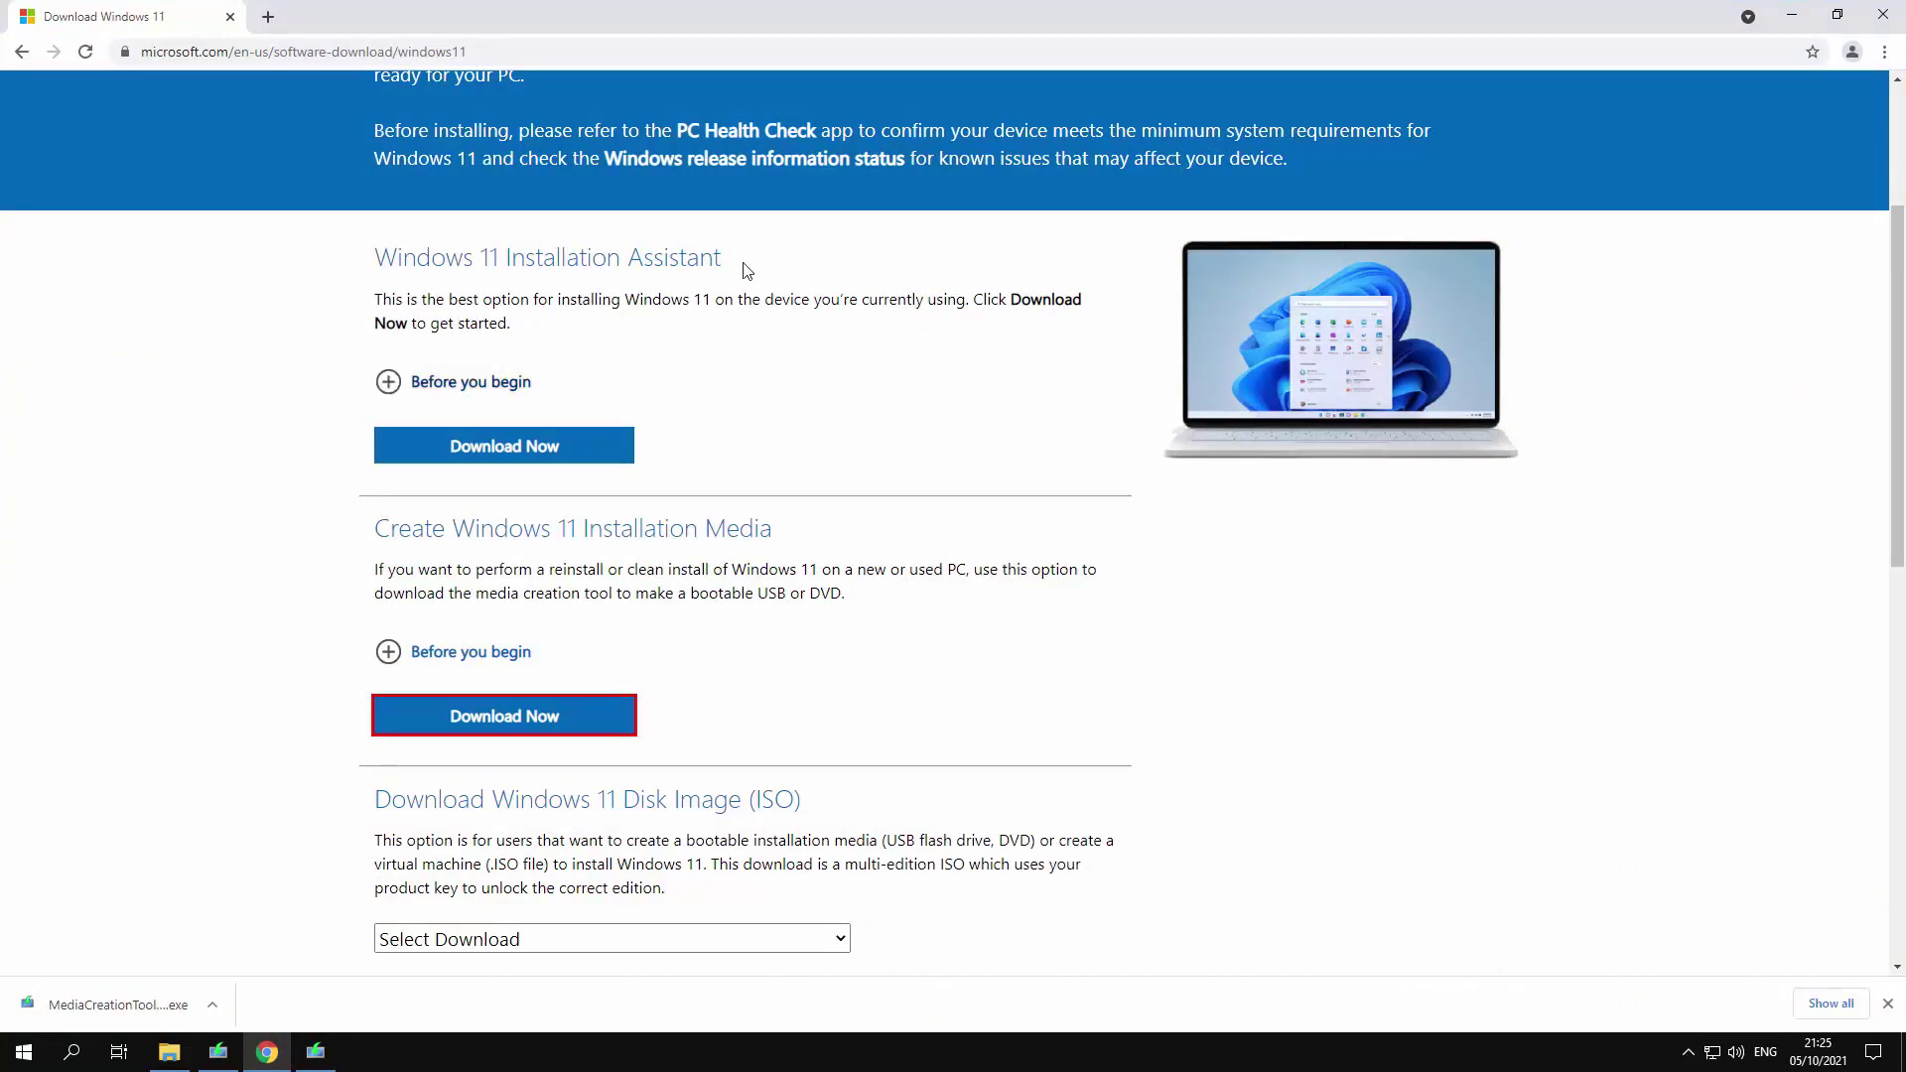
pyautogui.click(23, 51)
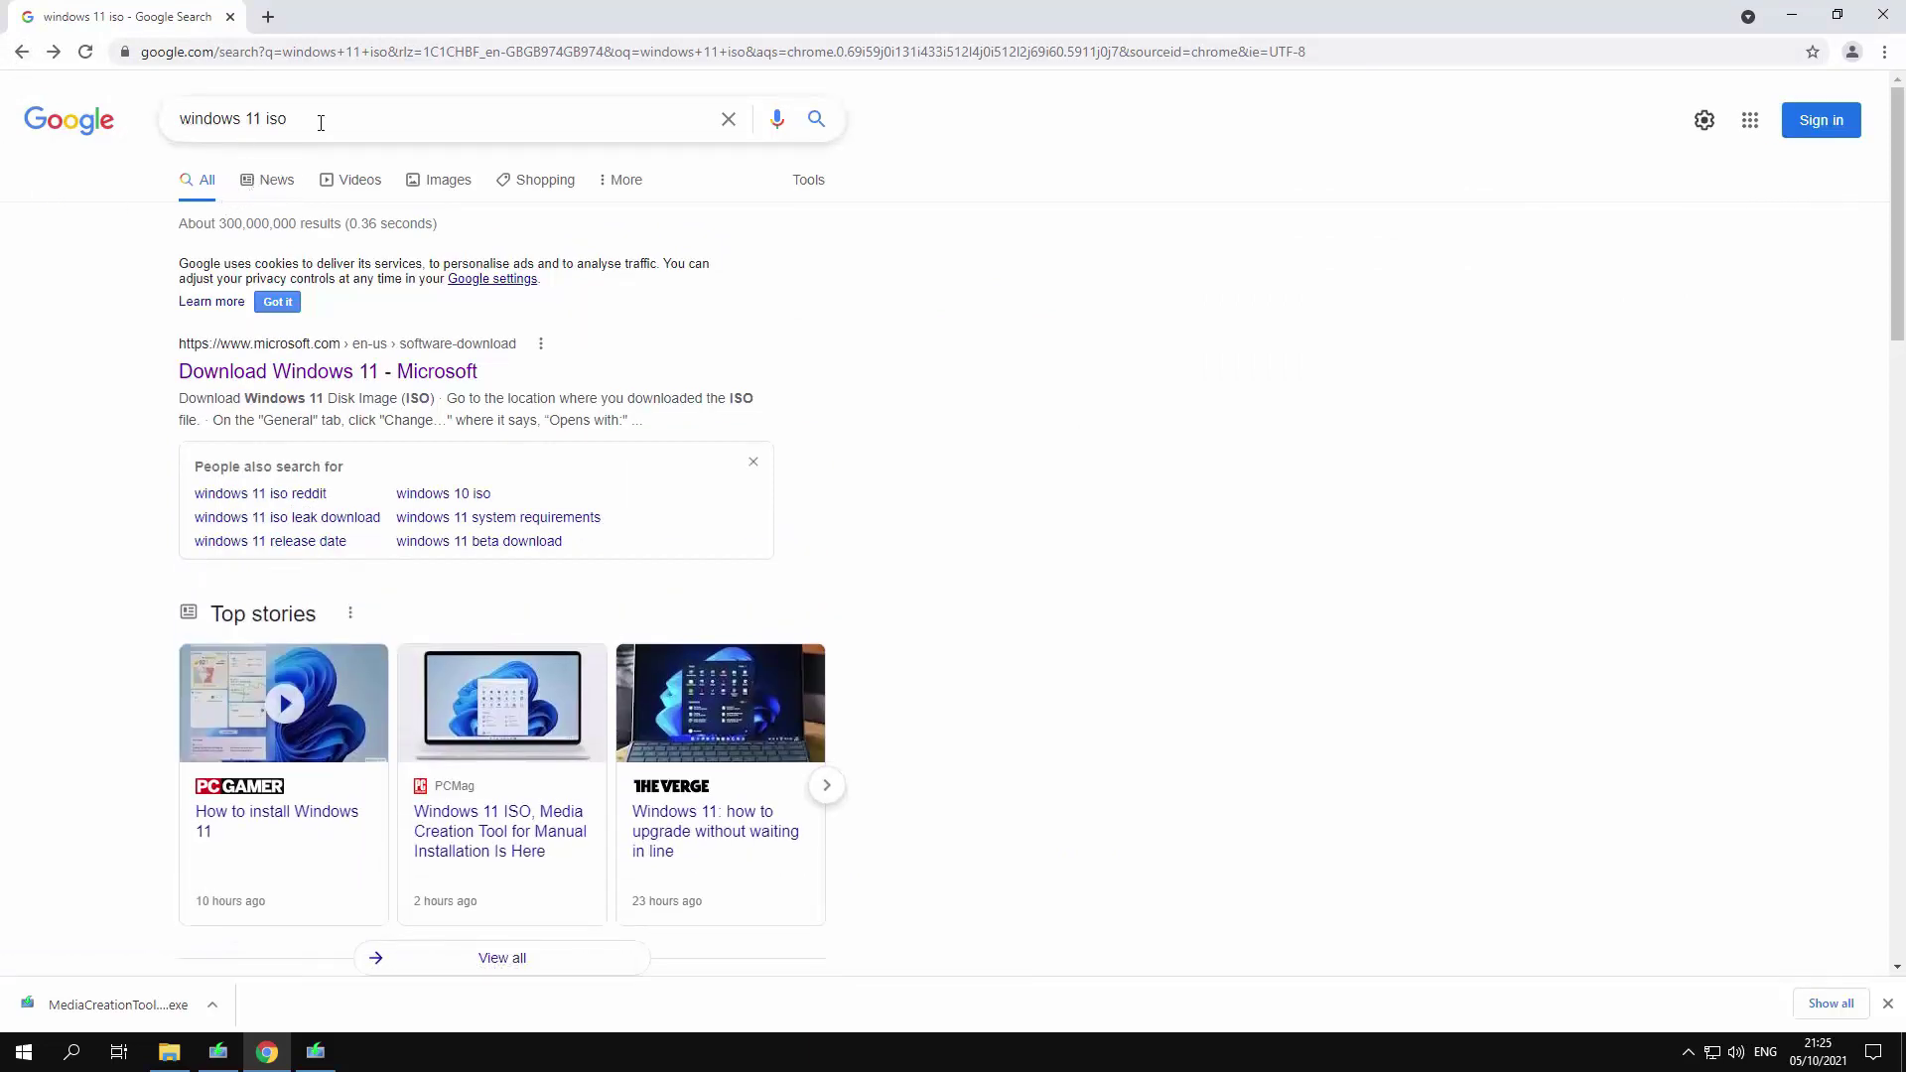
pyautogui.click(325, 377)
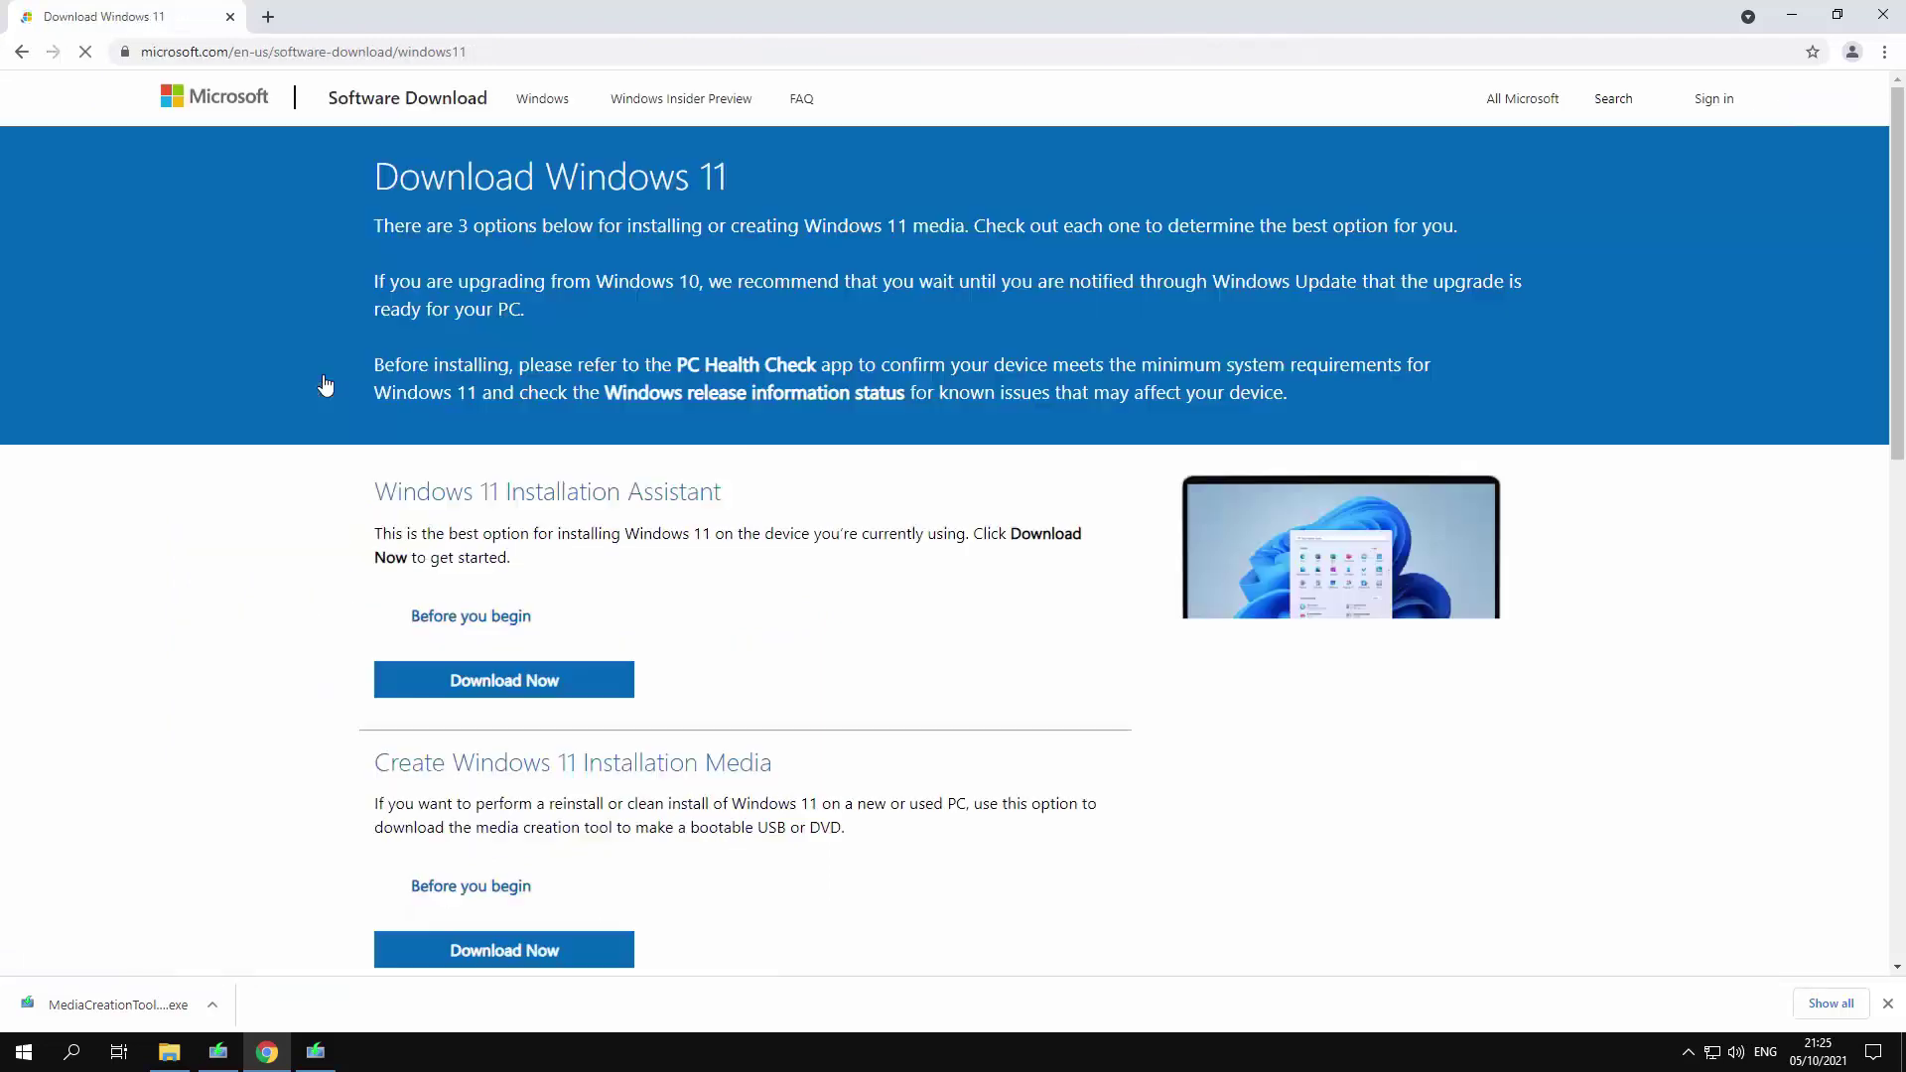
# - Review the Installation Assistant, Installation Media and Disk Image (ISO) download options, and minimize the browser
pyautogui.scroll(-4, 759, 344)
pyautogui.scroll(-1, 760, 344)
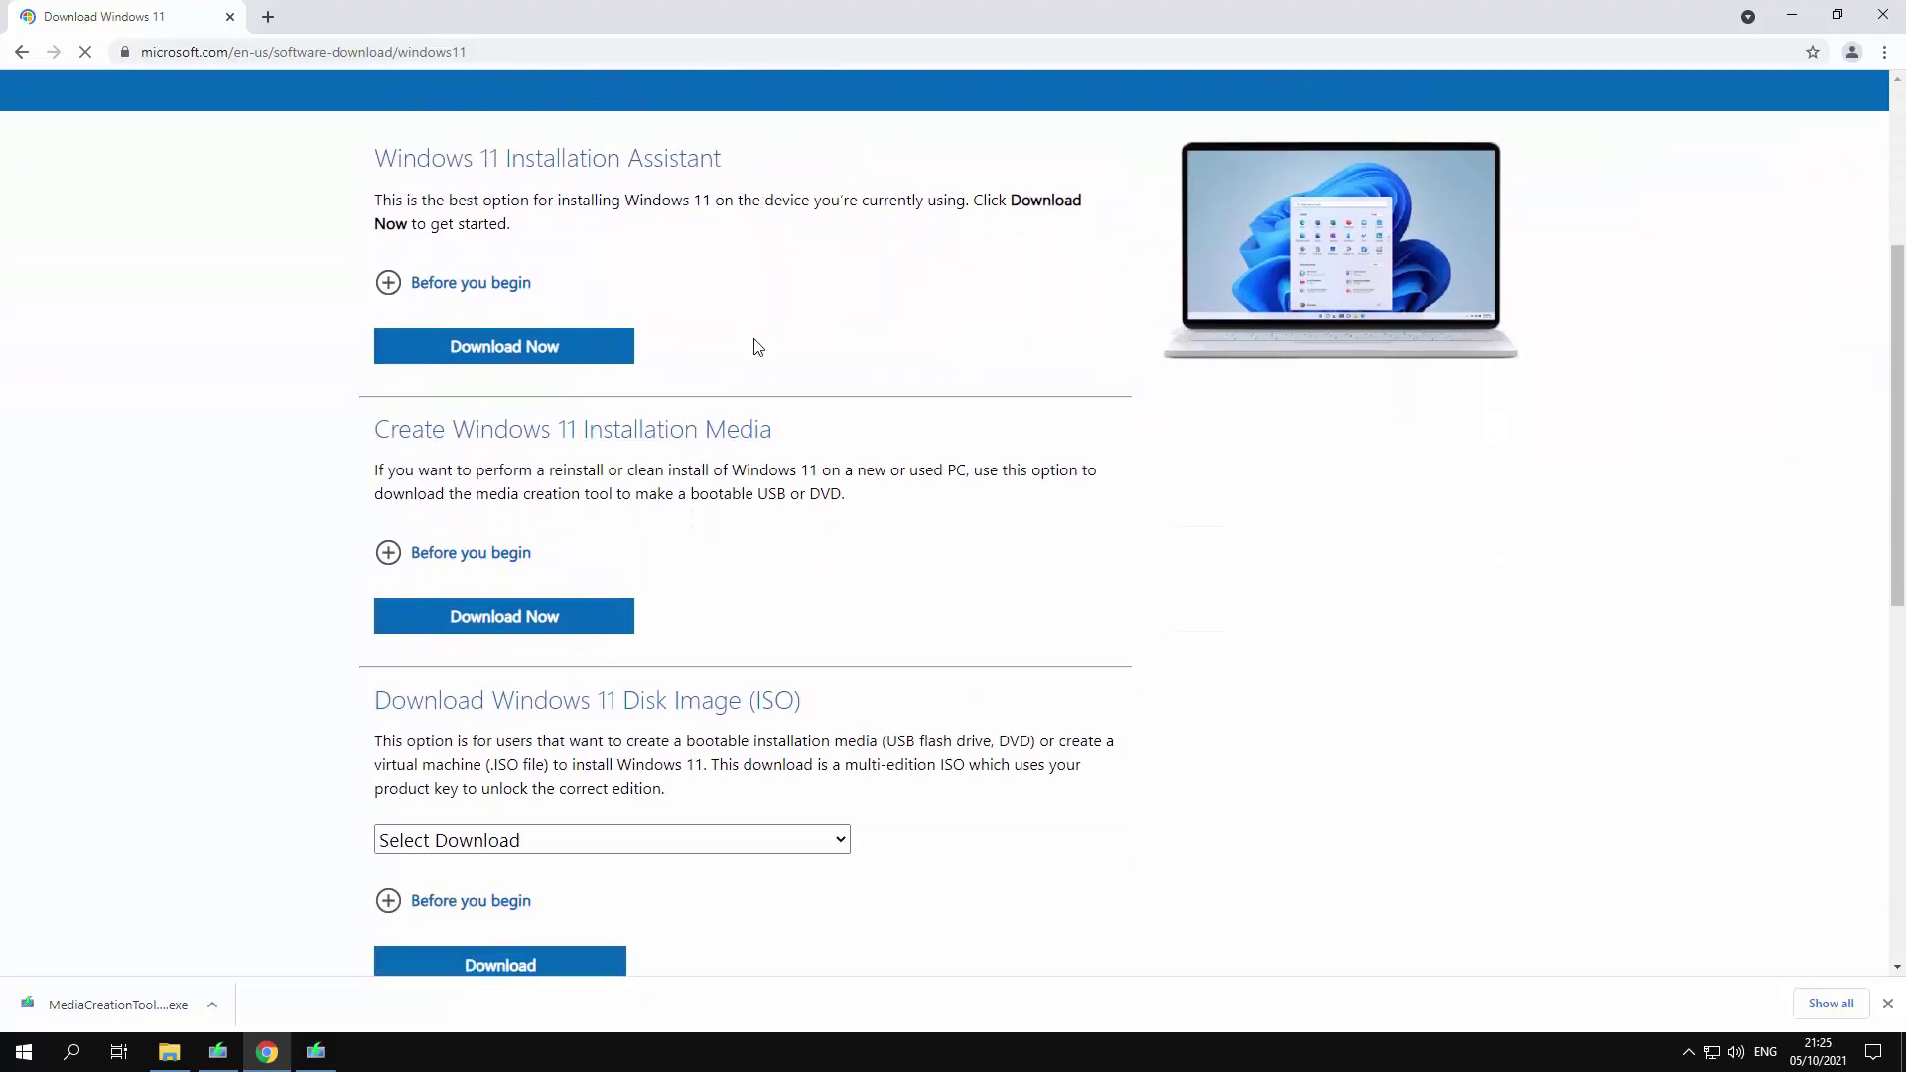
pyautogui.click(523, 352)
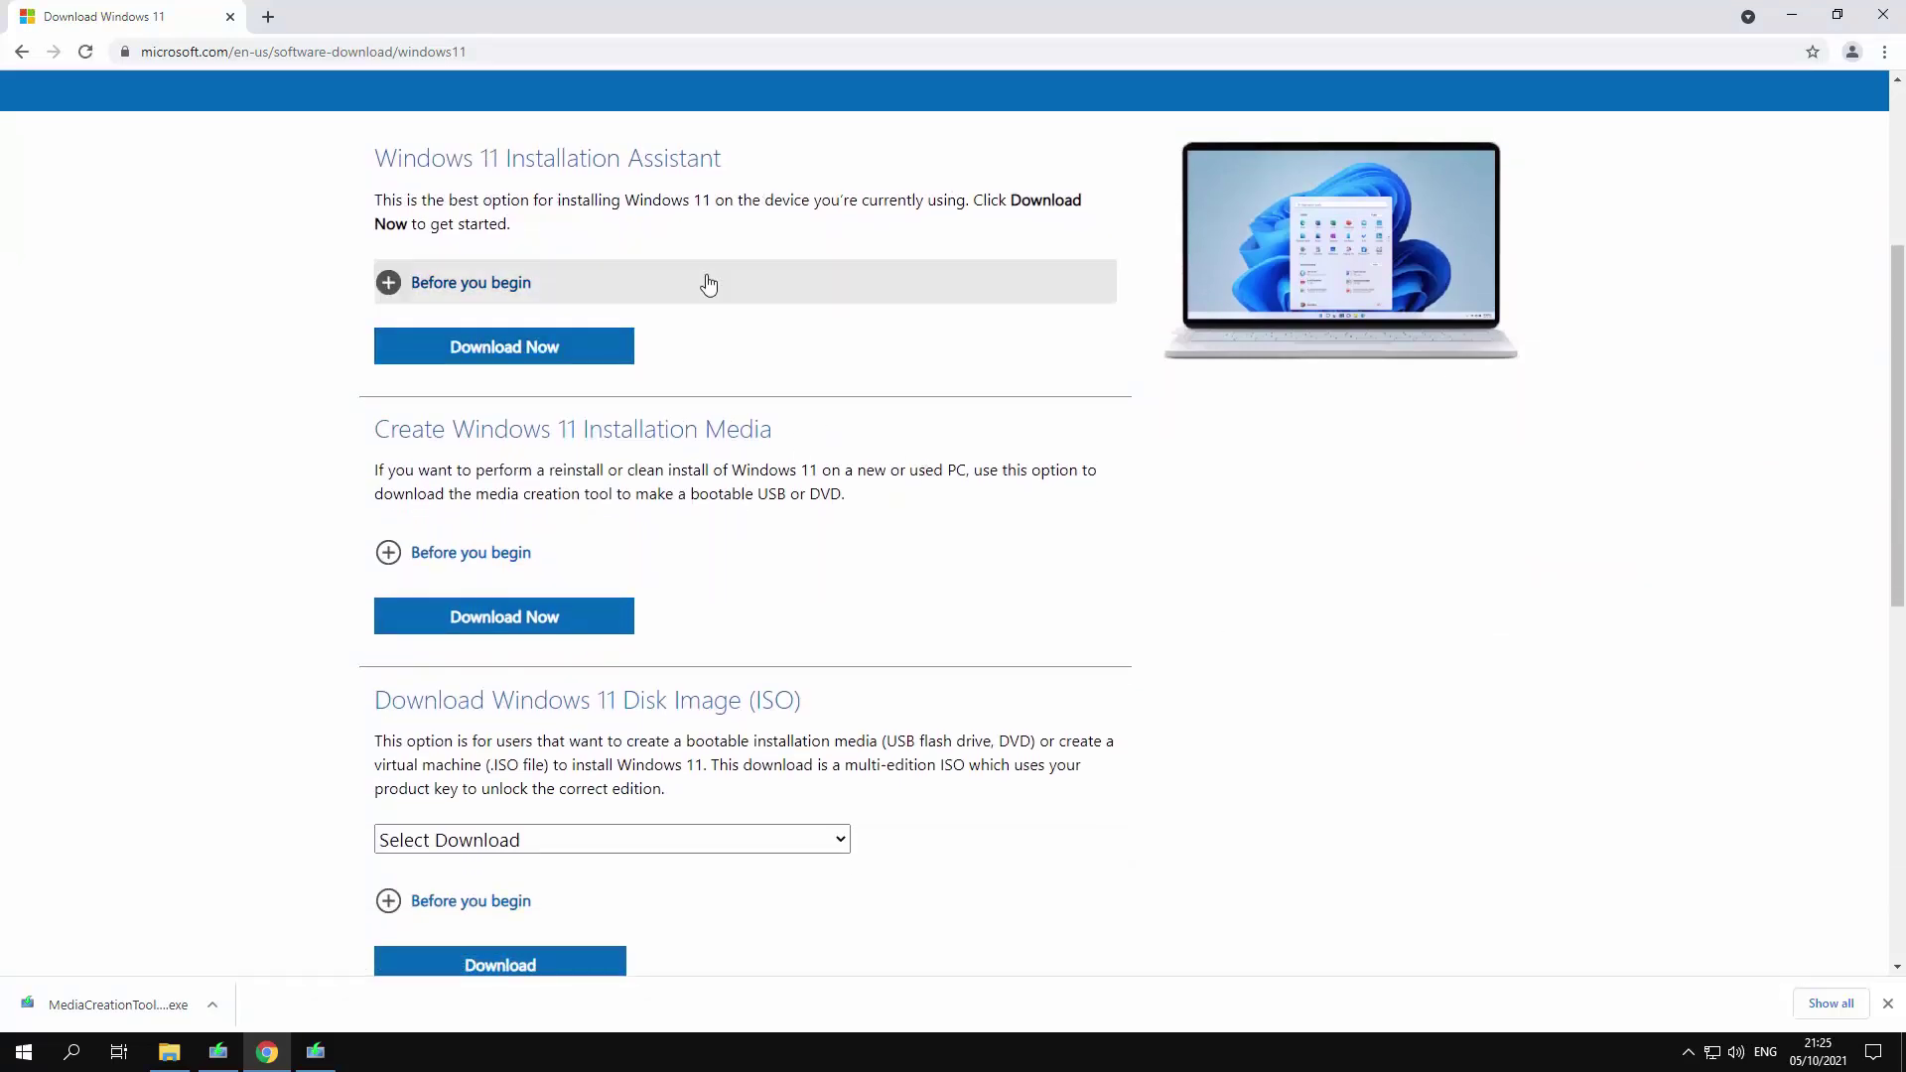
pyautogui.scroll(-2, 706, 285)
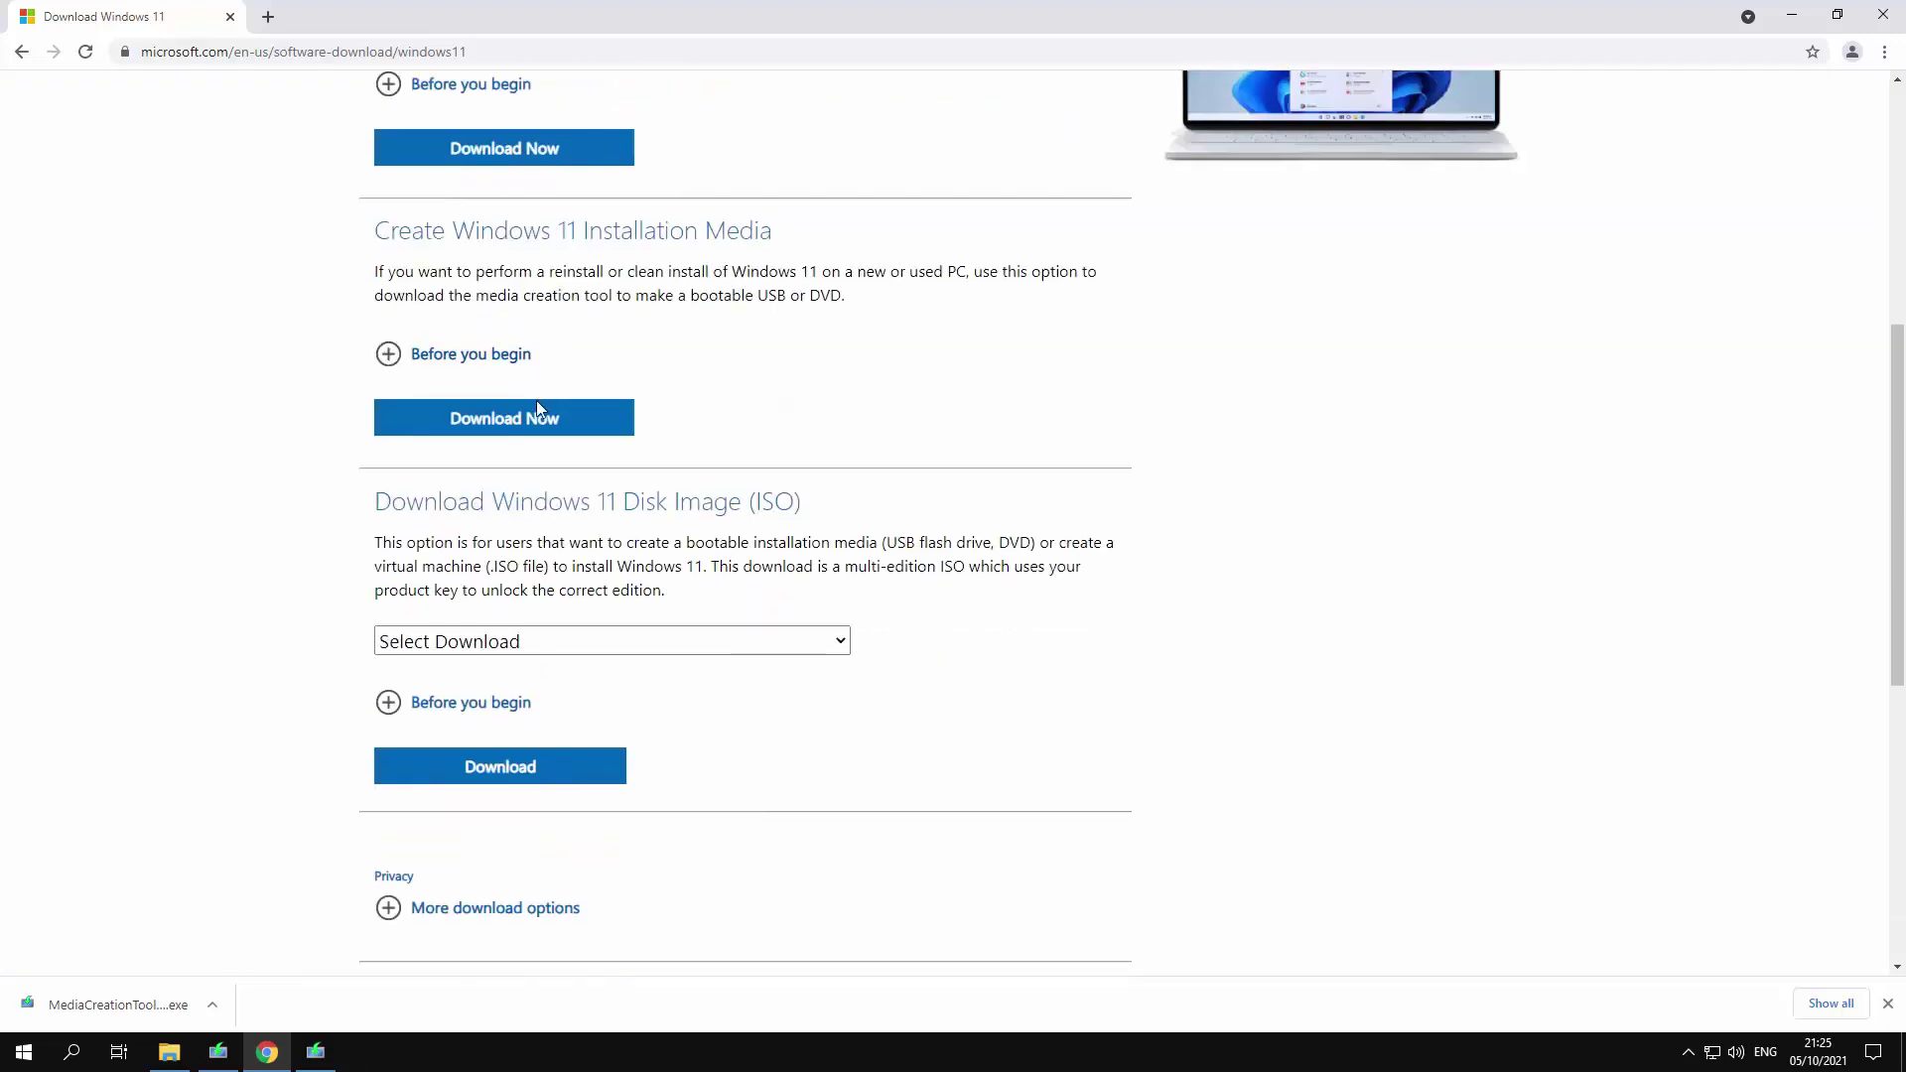
pyautogui.click(544, 399)
pyautogui.click(1797, 17)
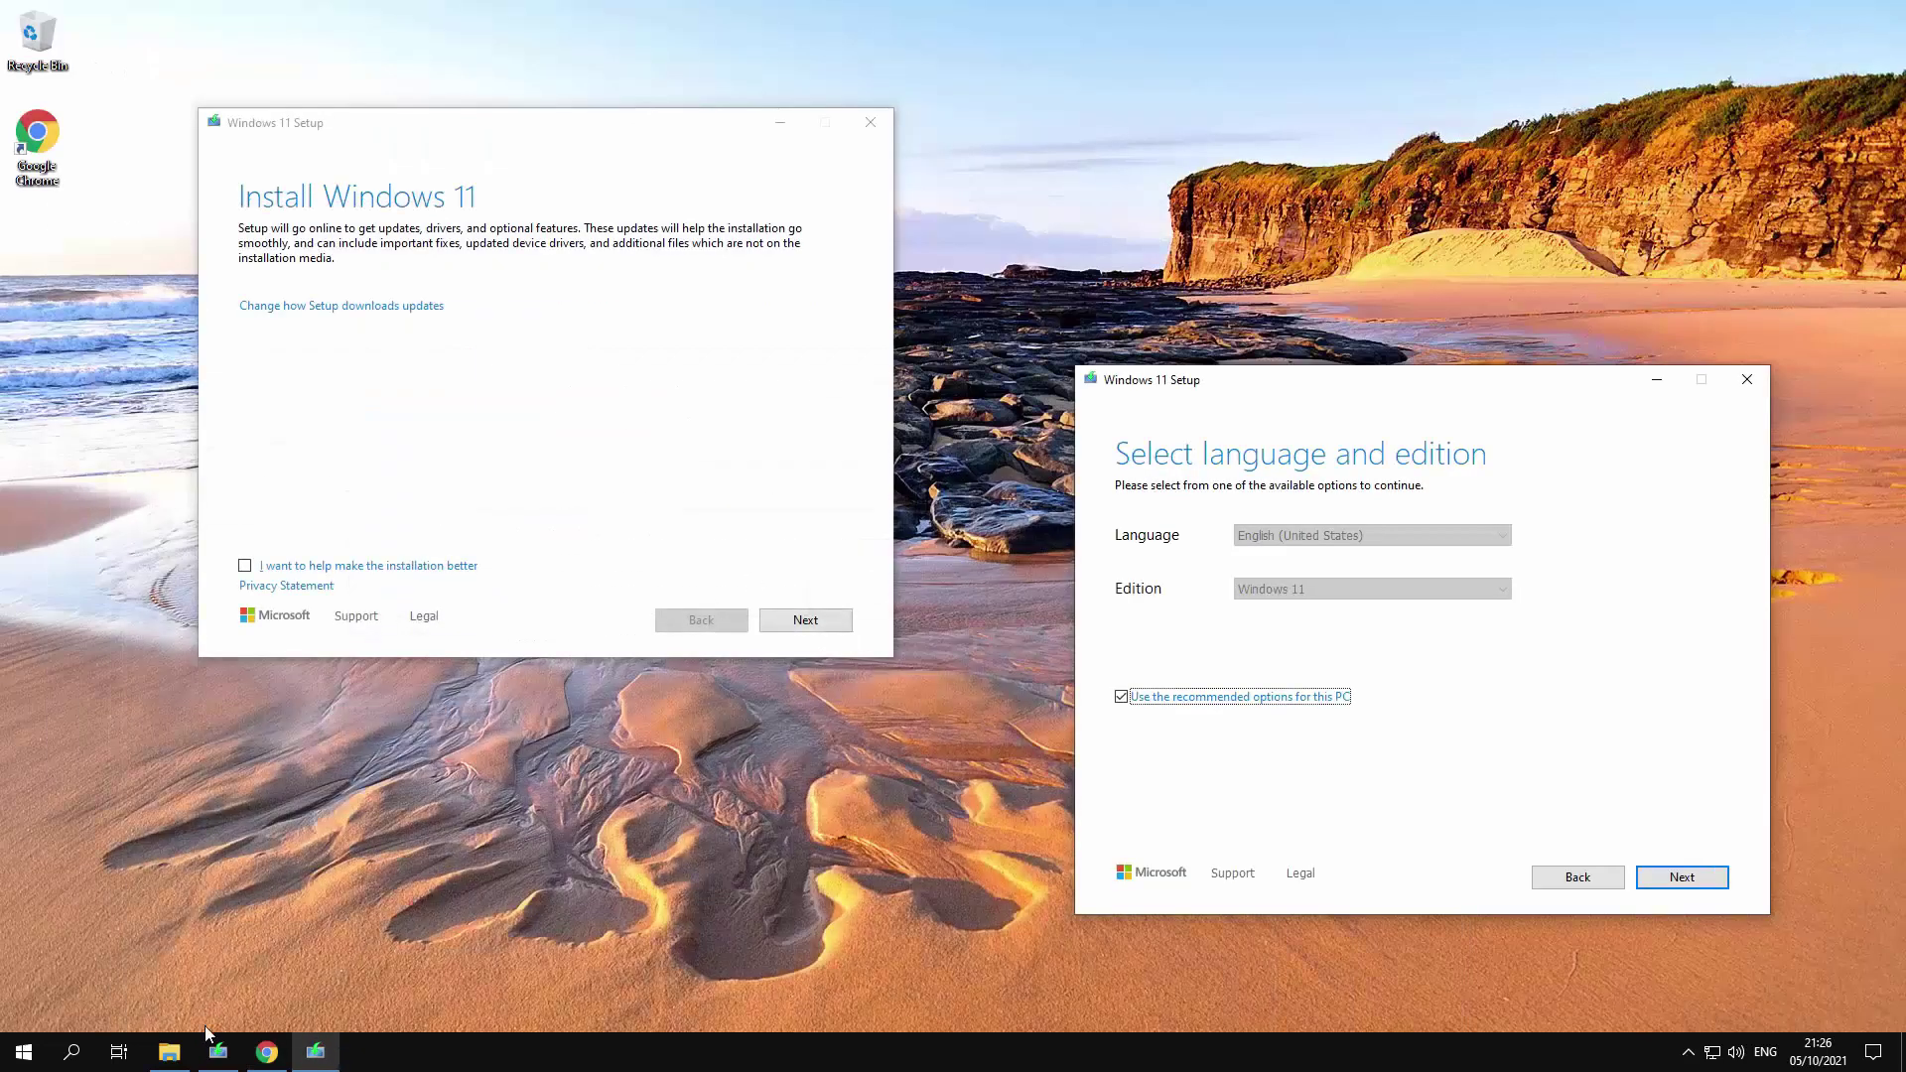
# - Examine the setup files on the ESD-USB (E:) drive and recheck the Windows 11 download page
pyautogui.click(207, 1059)
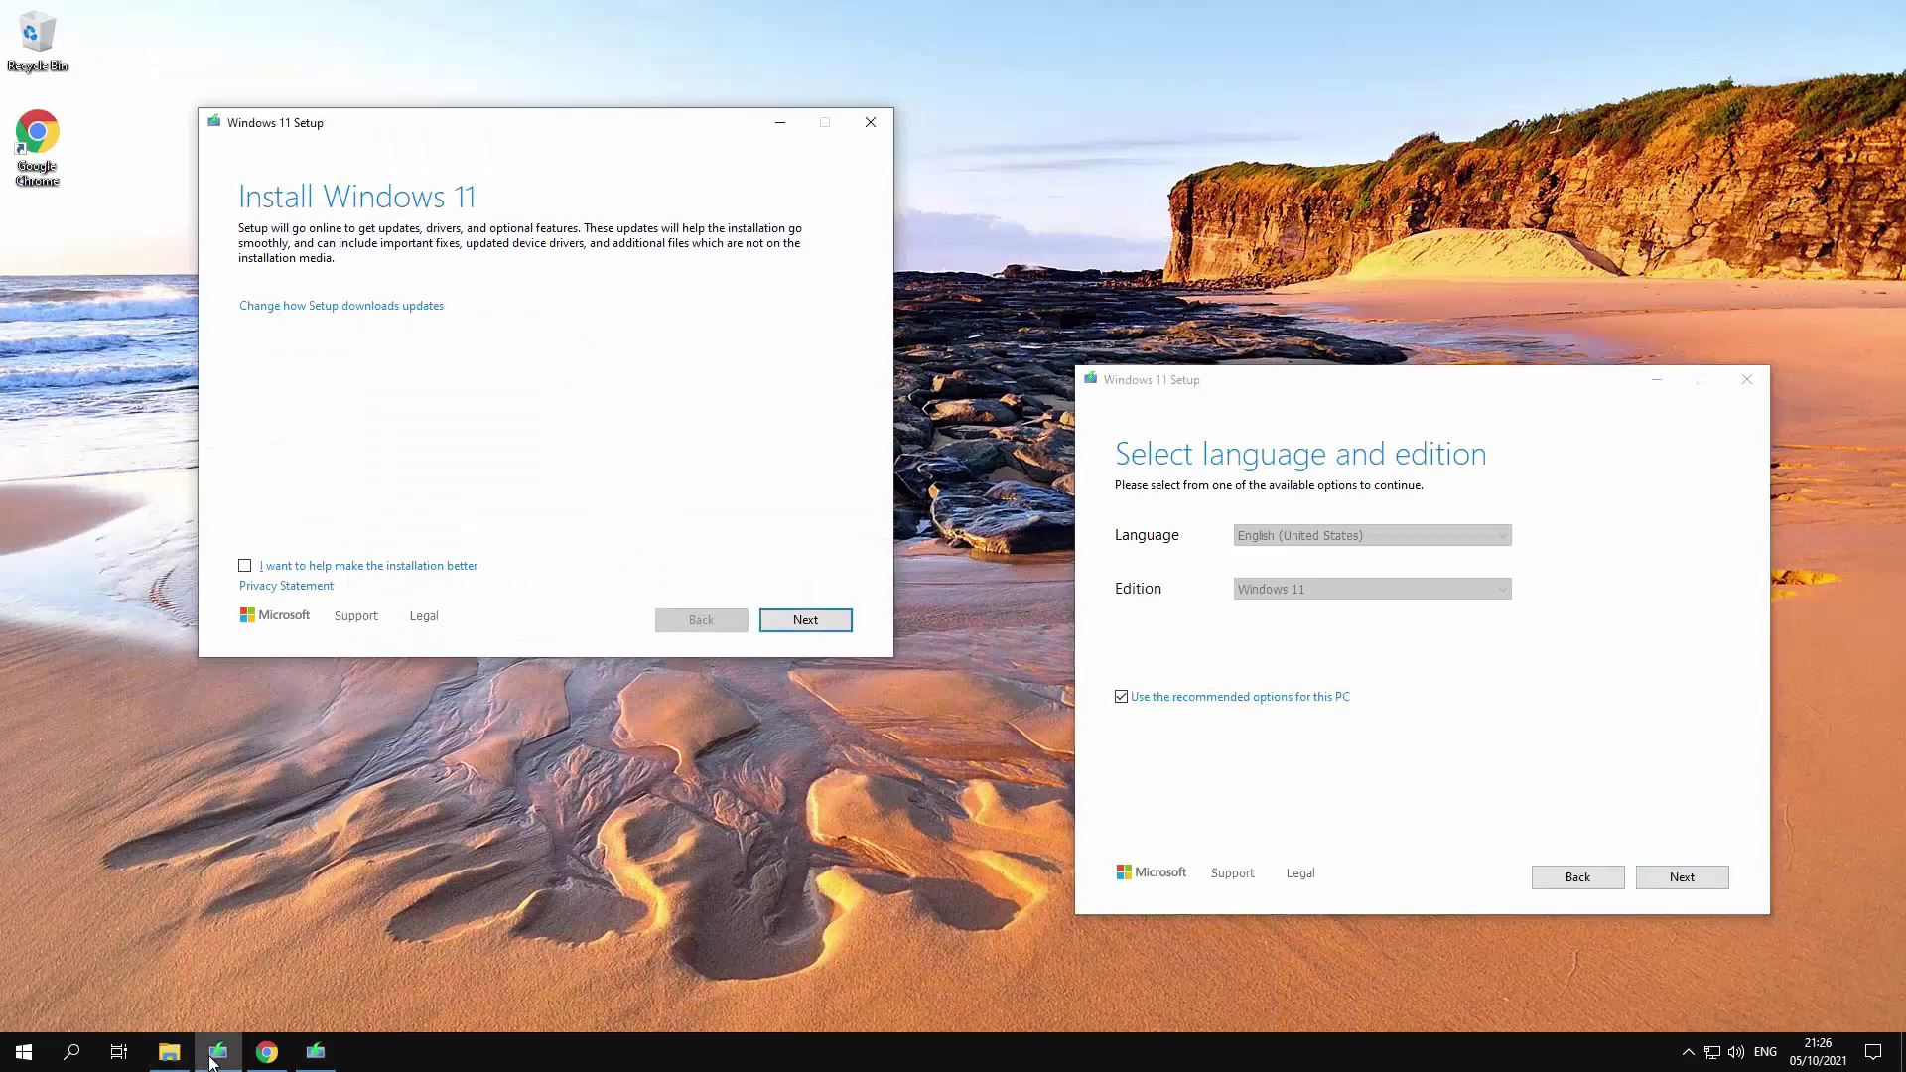
pyautogui.click(162, 1056)
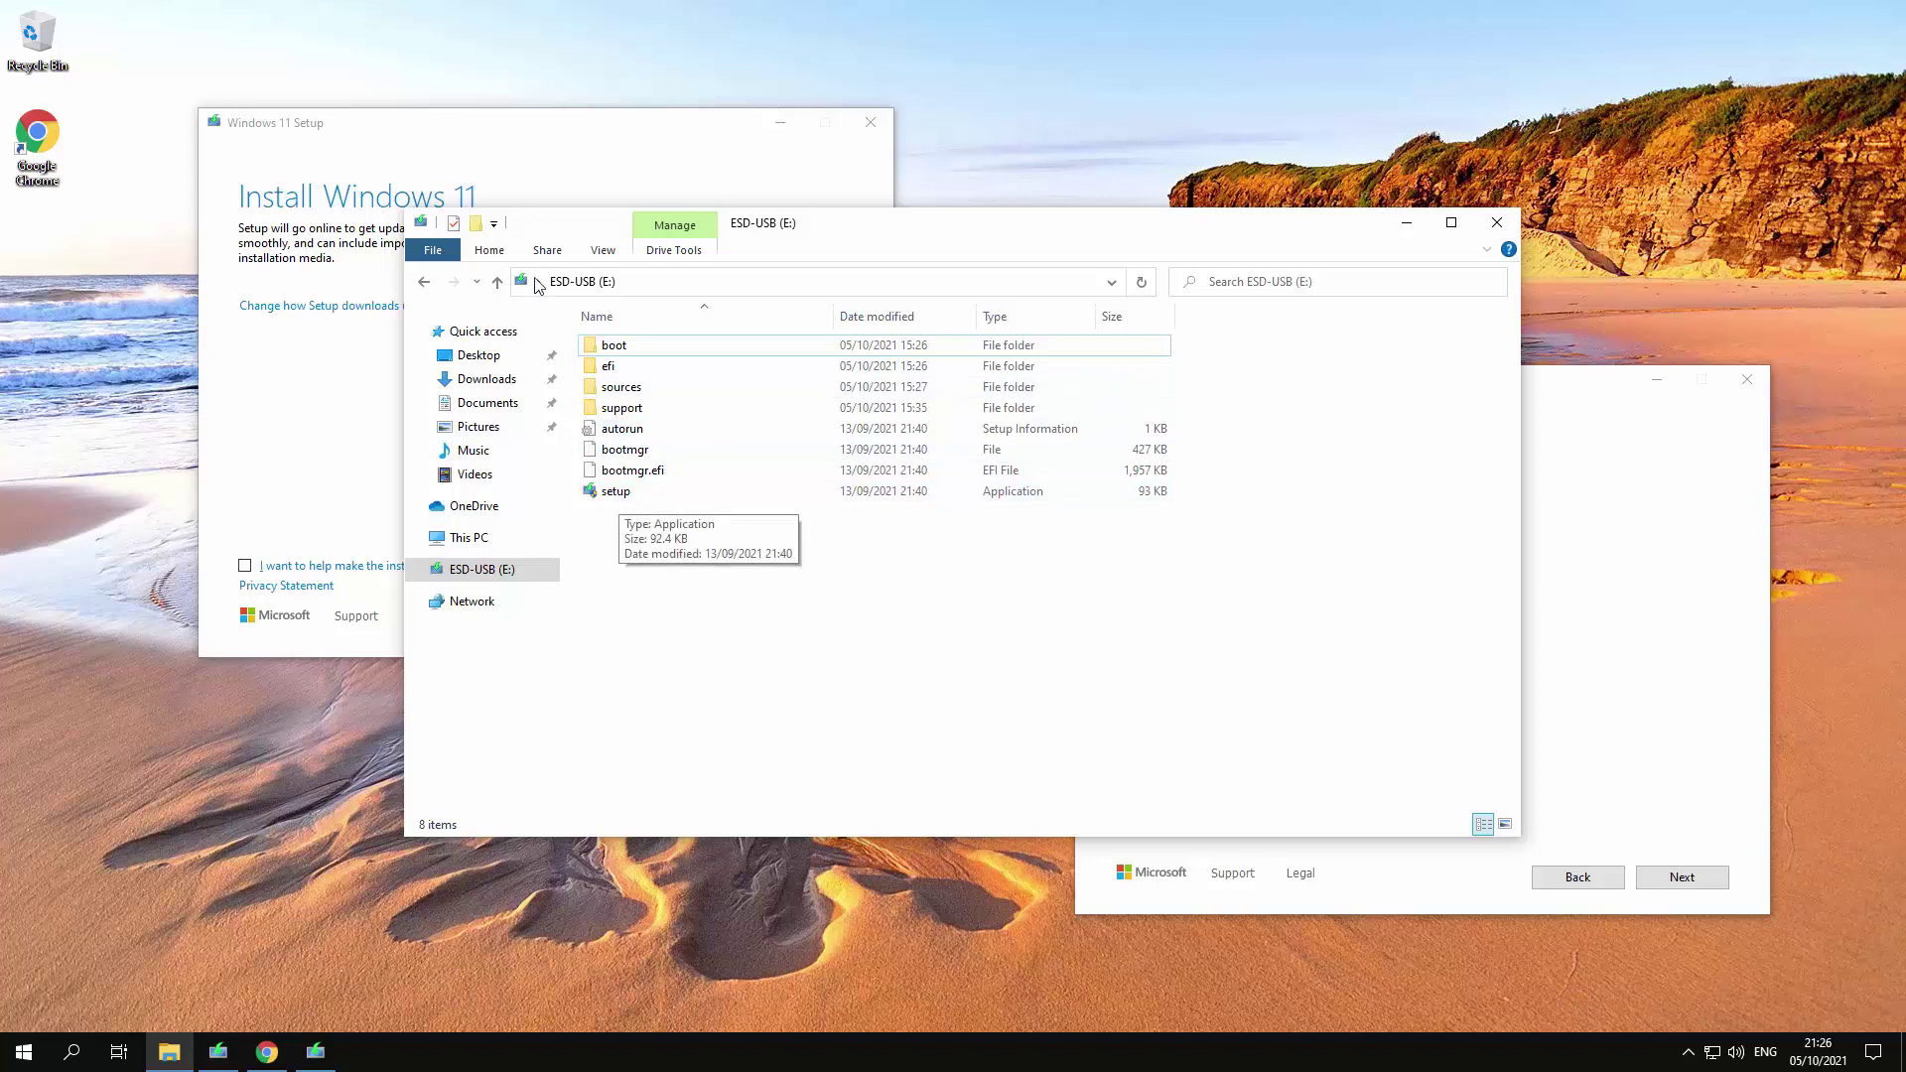
pyautogui.click(553, 164)
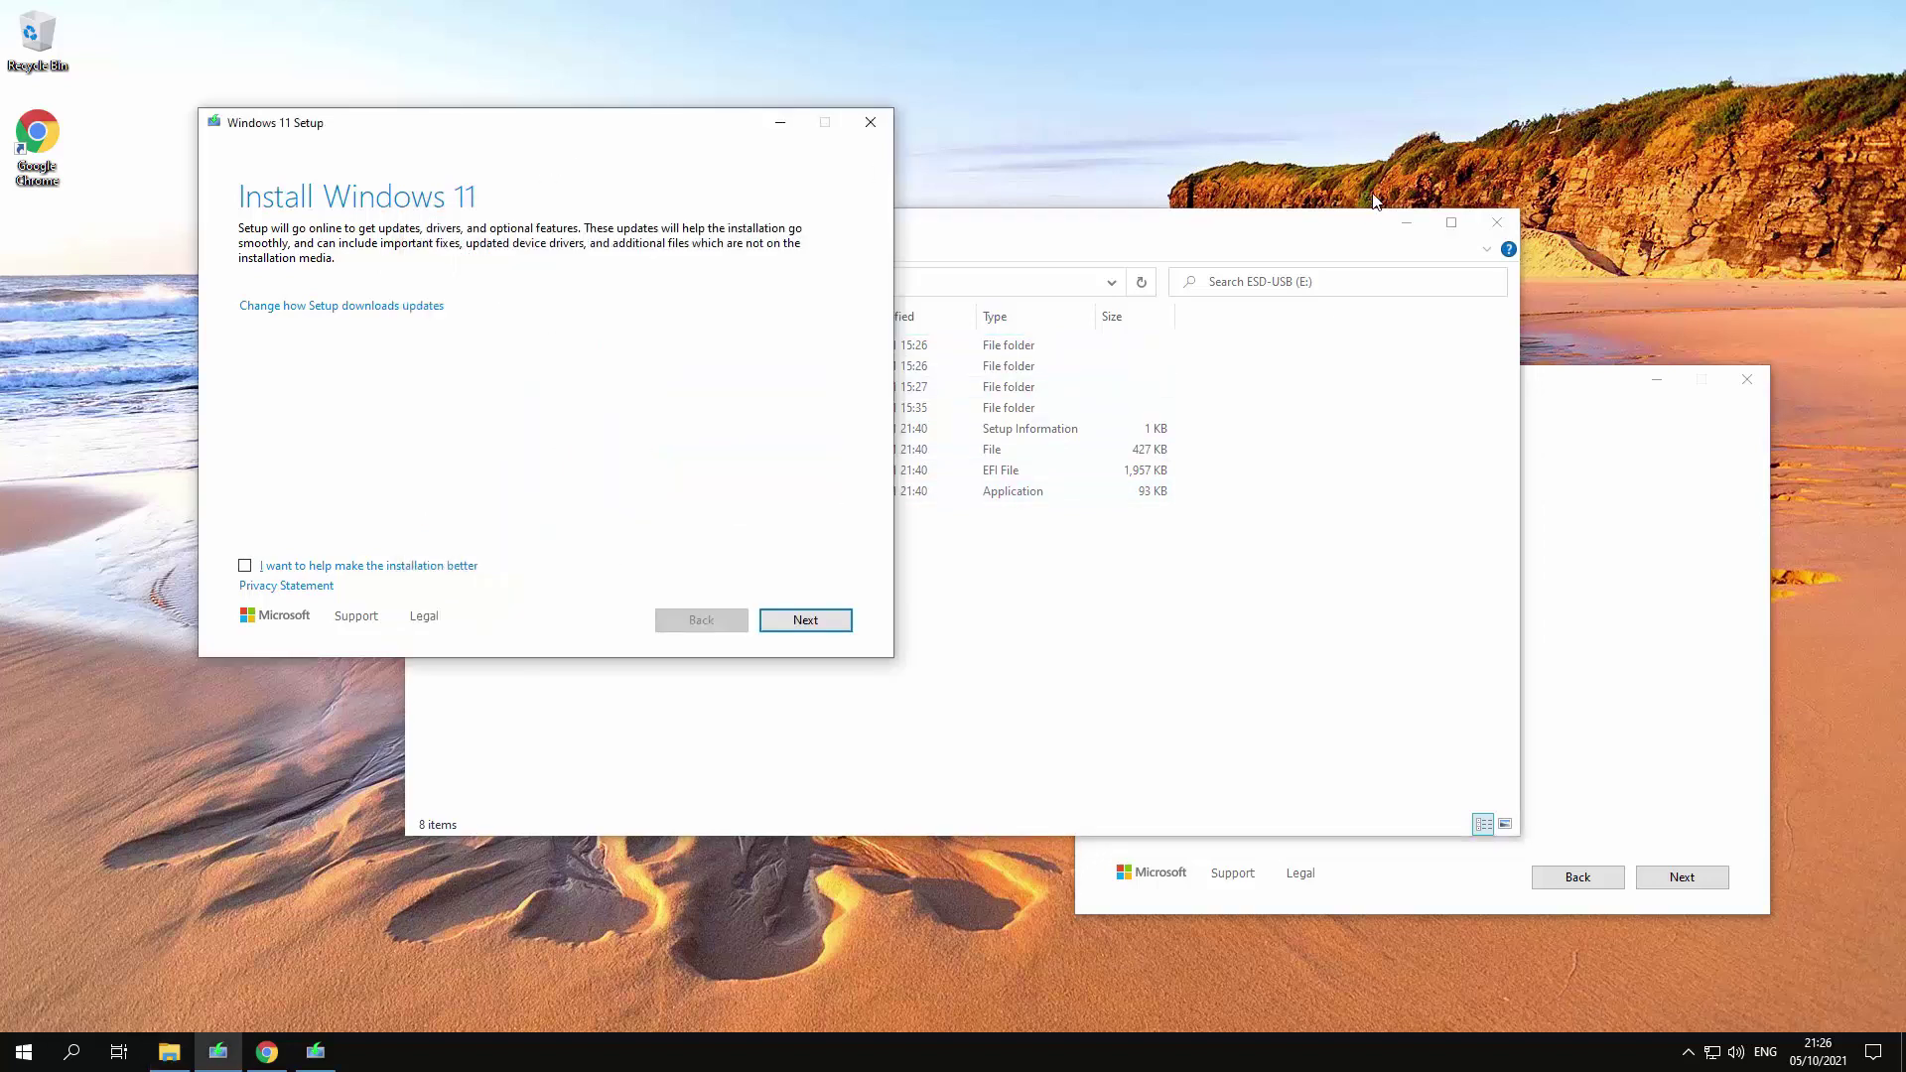
pyautogui.click(1400, 227)
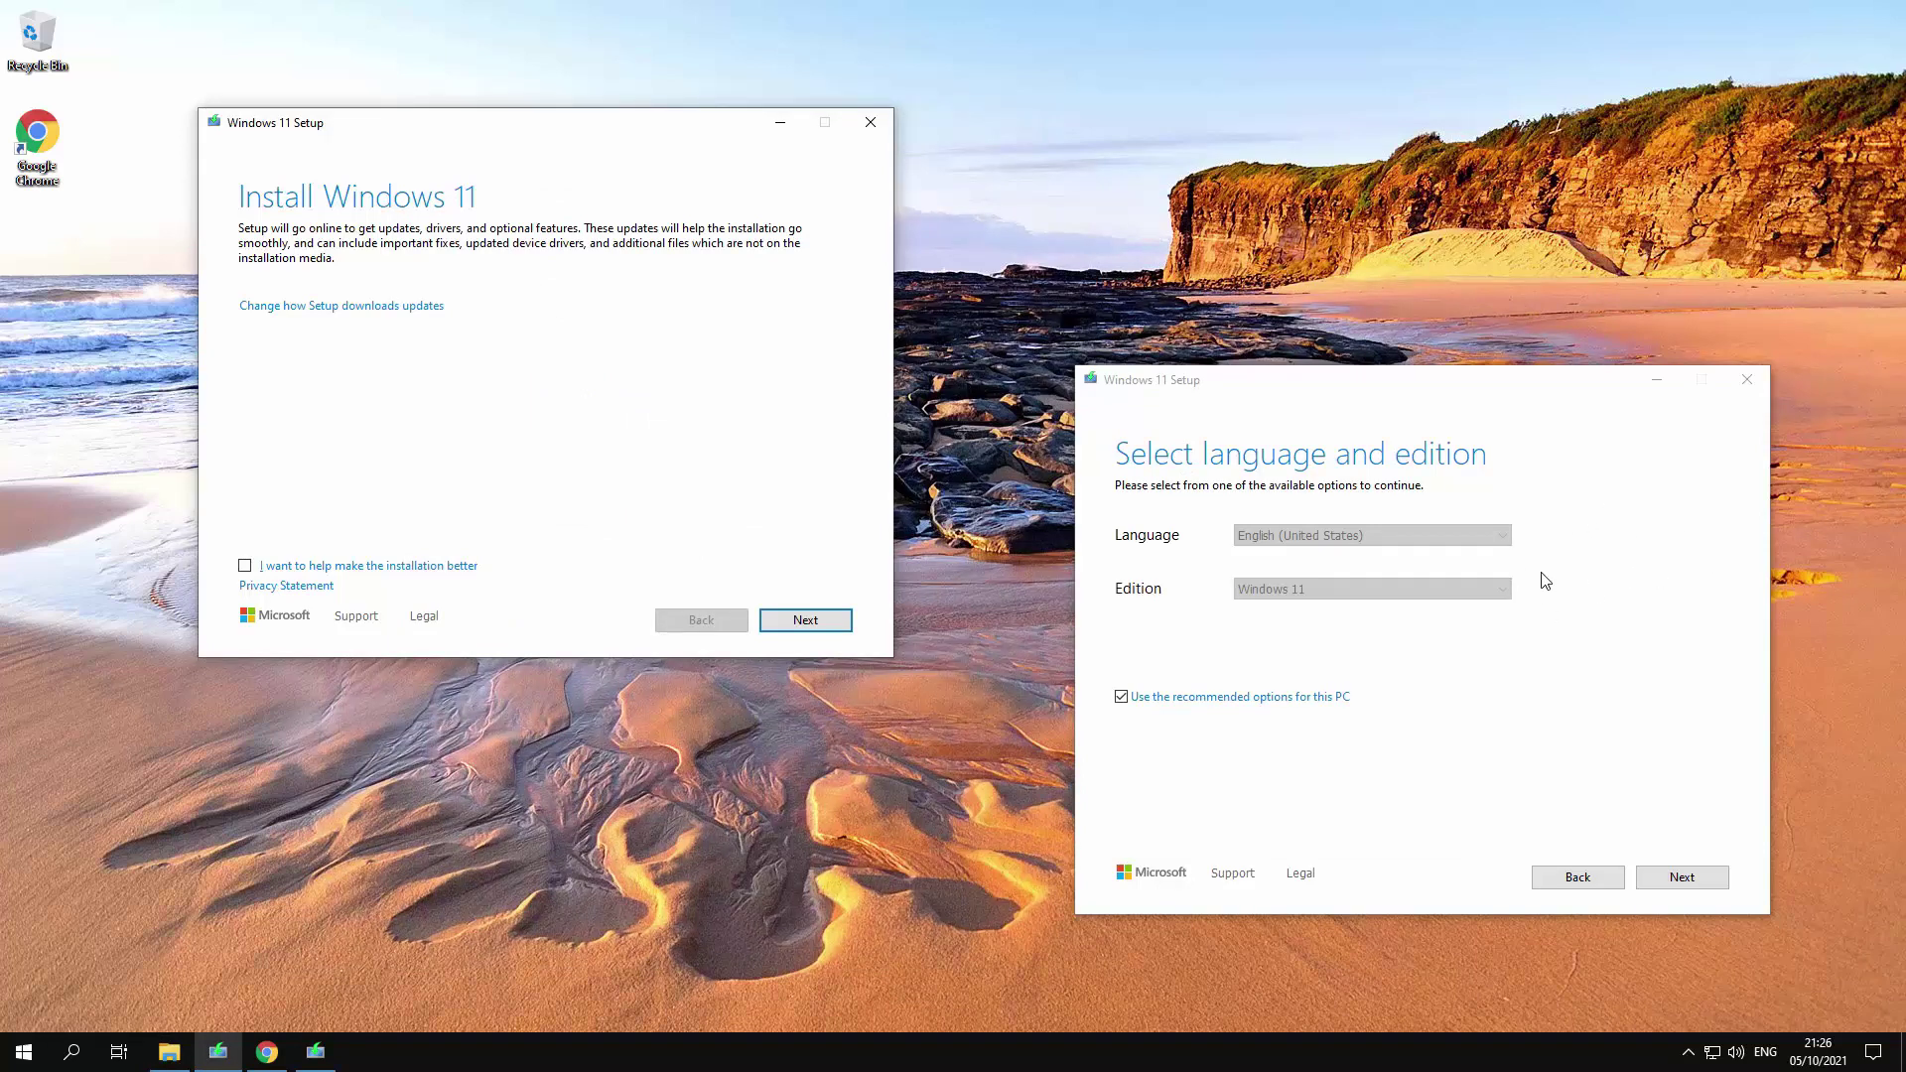
pyautogui.click(258, 1061)
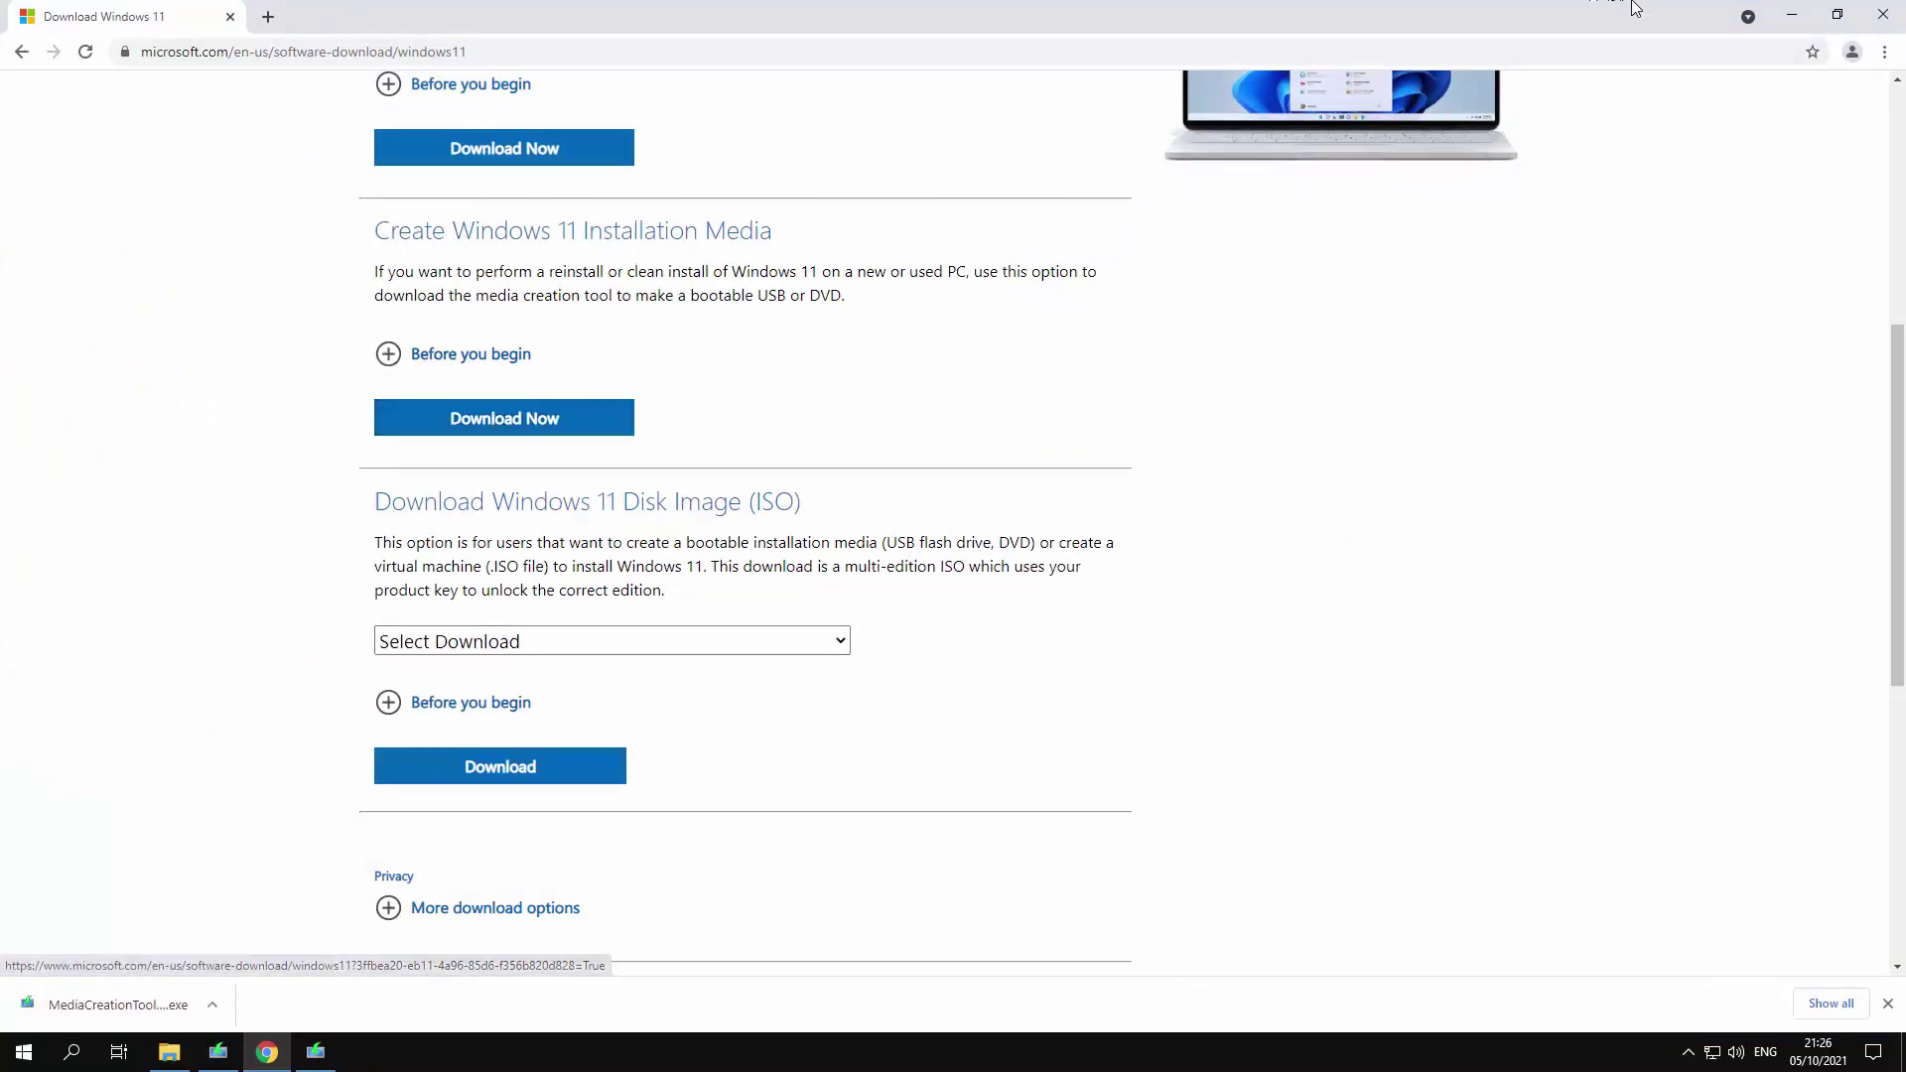
pyautogui.click(1792, 17)
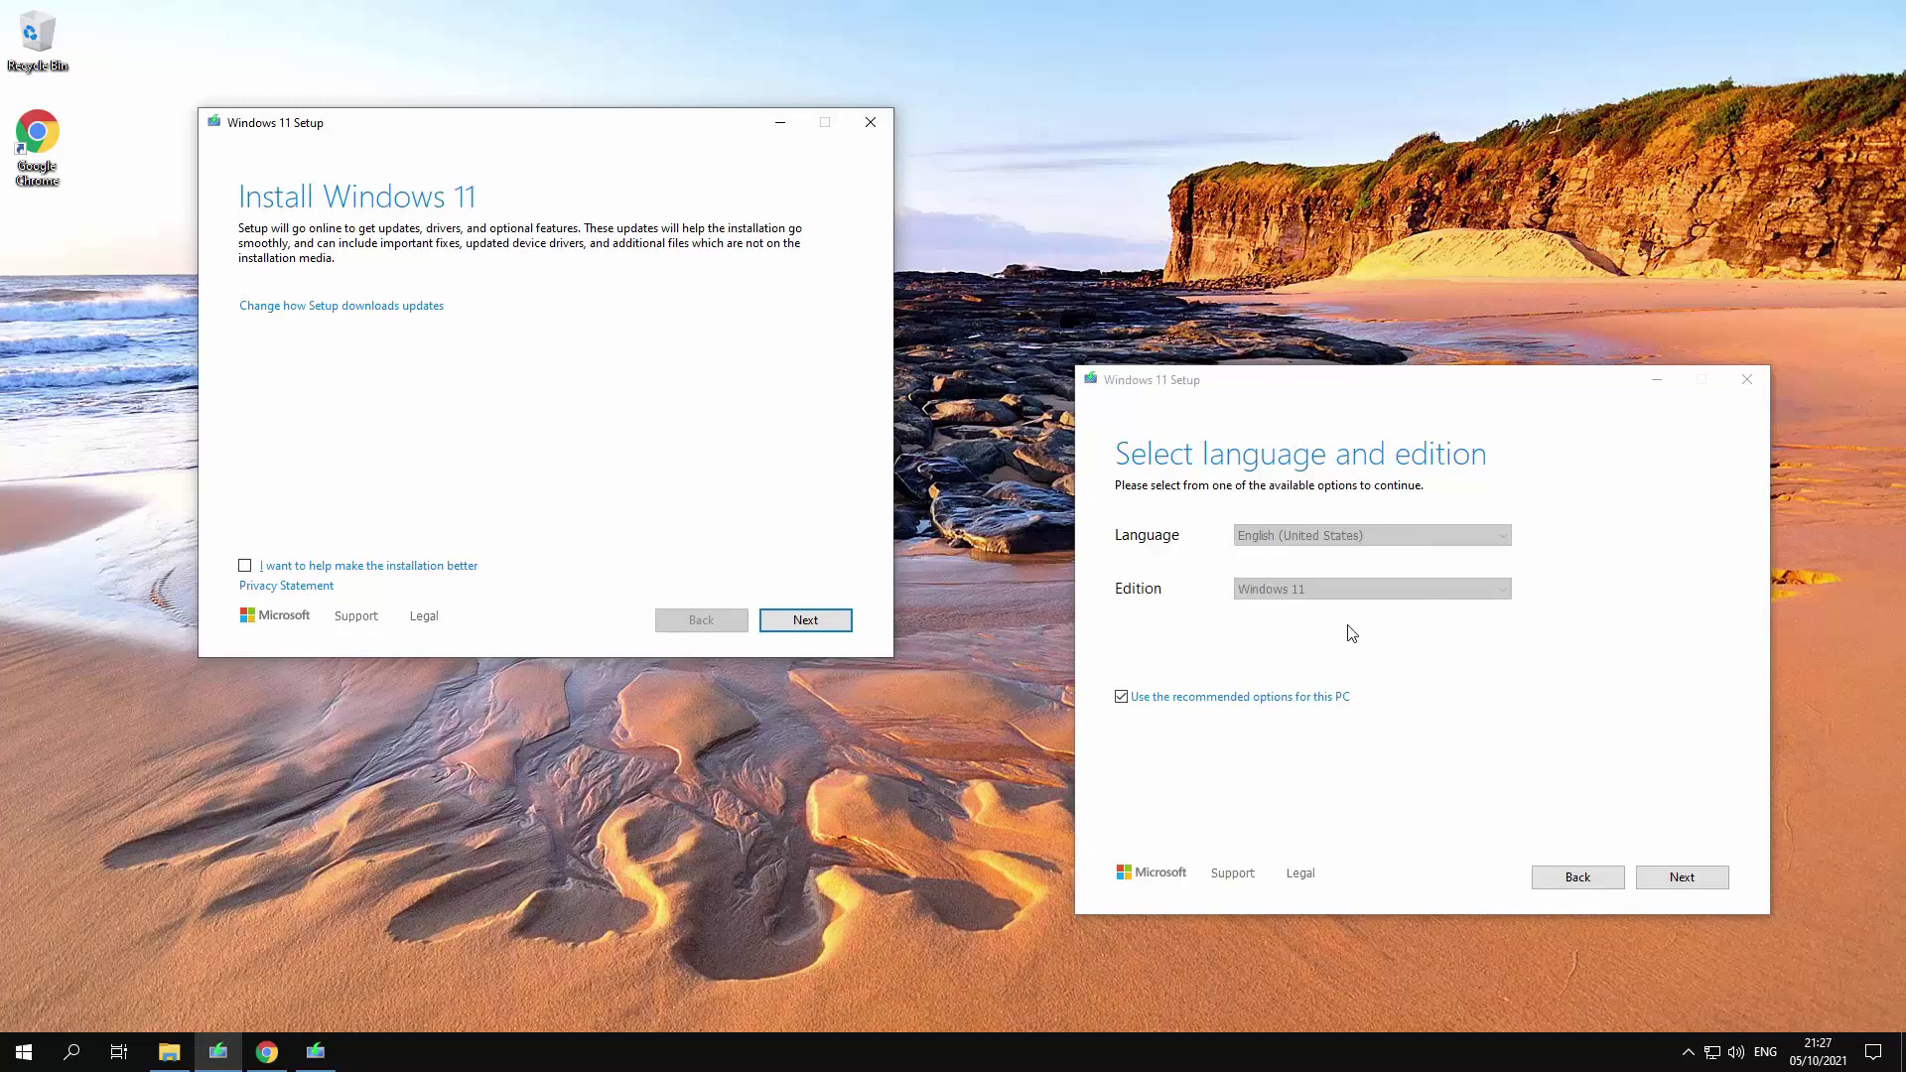
# - Quit the setup at the Select language and edition page and move the Install Windows 11 window to mid-screen
pyautogui.click(1752, 382)
pyautogui.click(1749, 382)
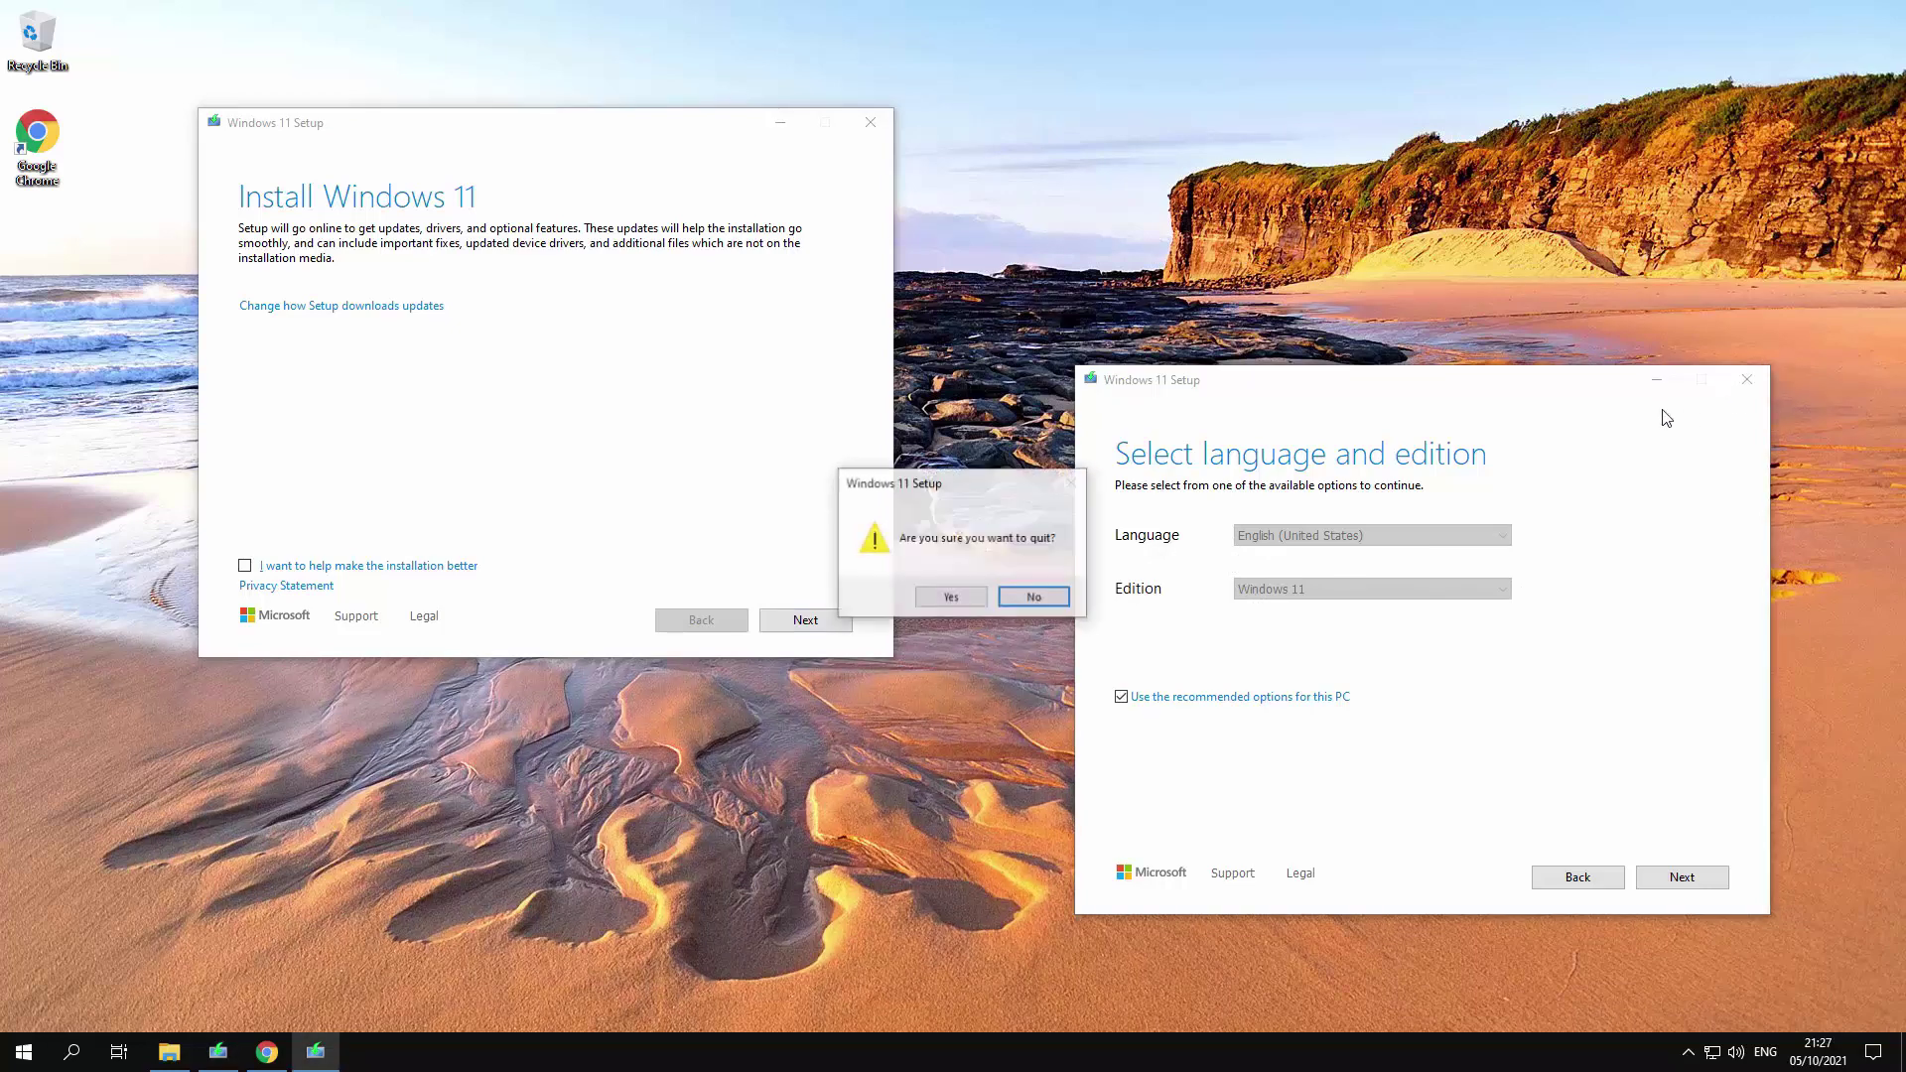
pyautogui.click(945, 599)
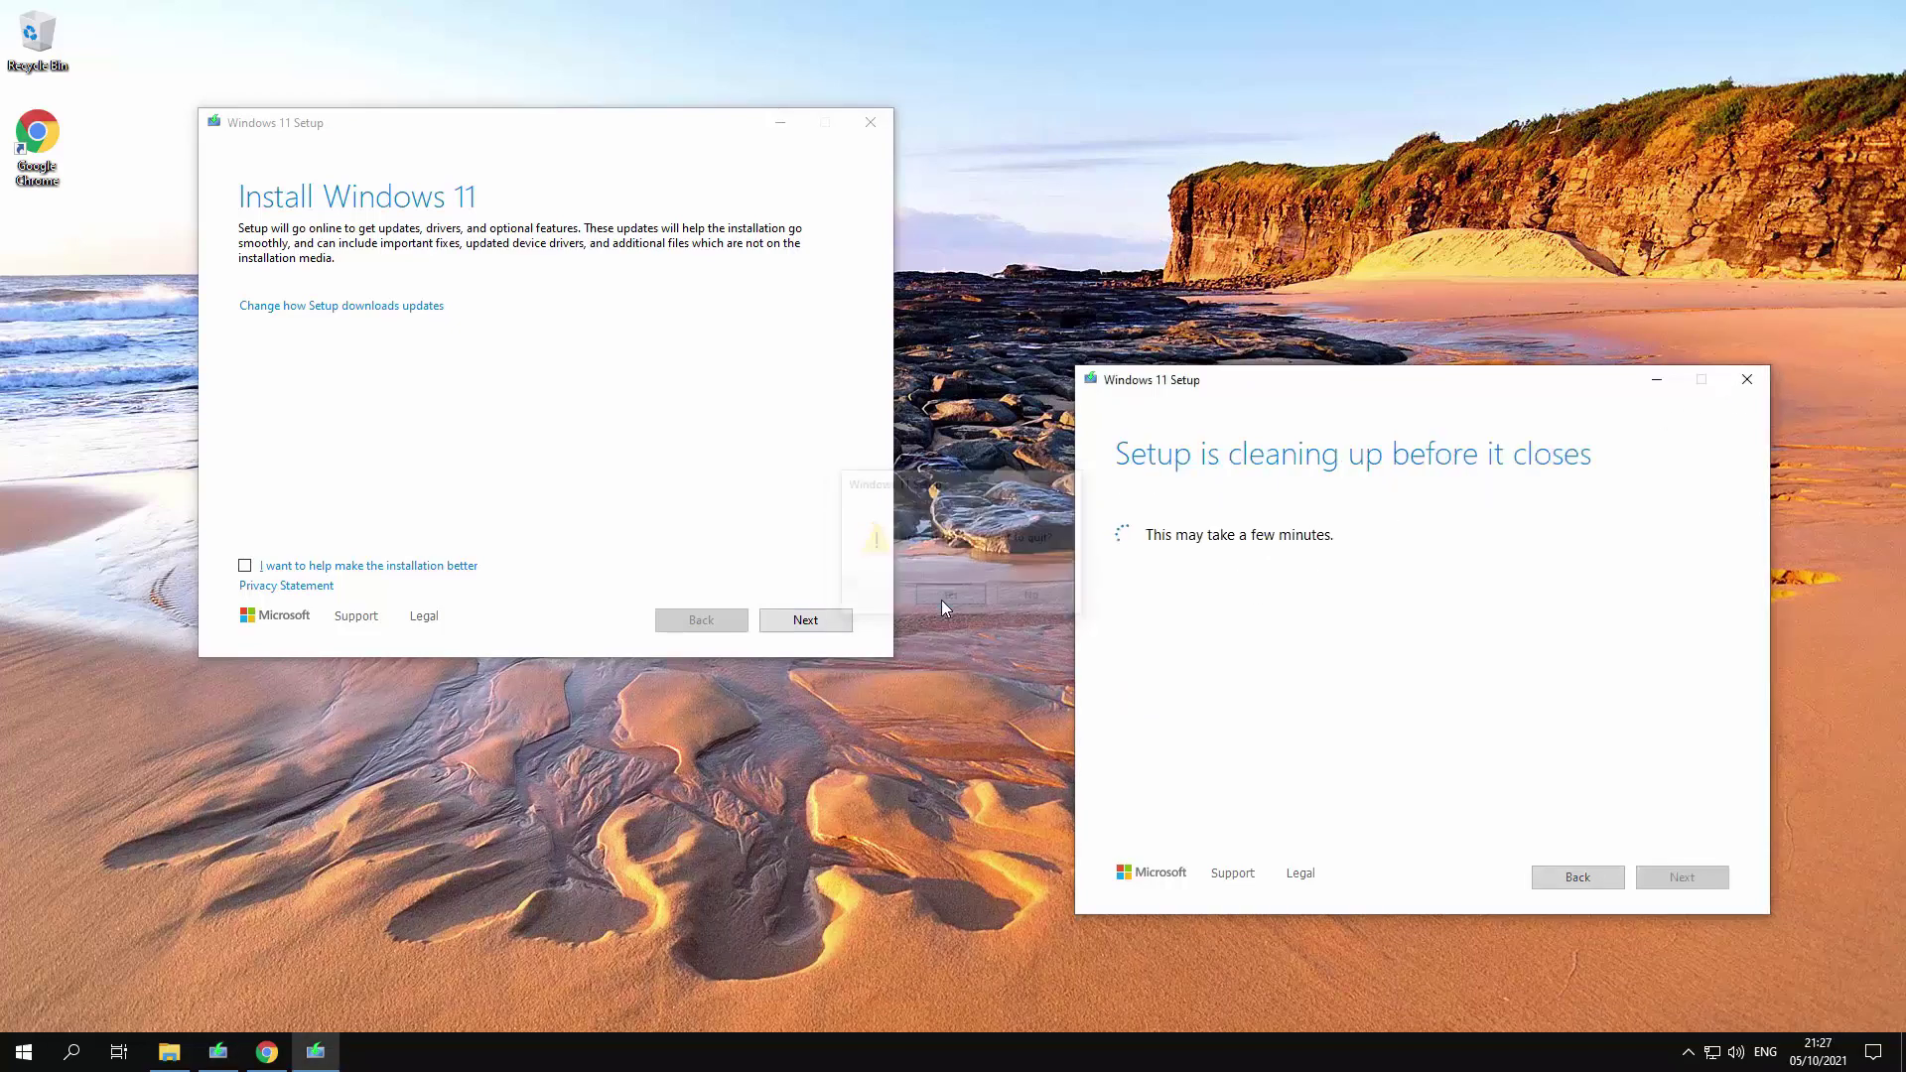
pyautogui.moveTo(576, 125); pyautogui.dragTo(904, 227)
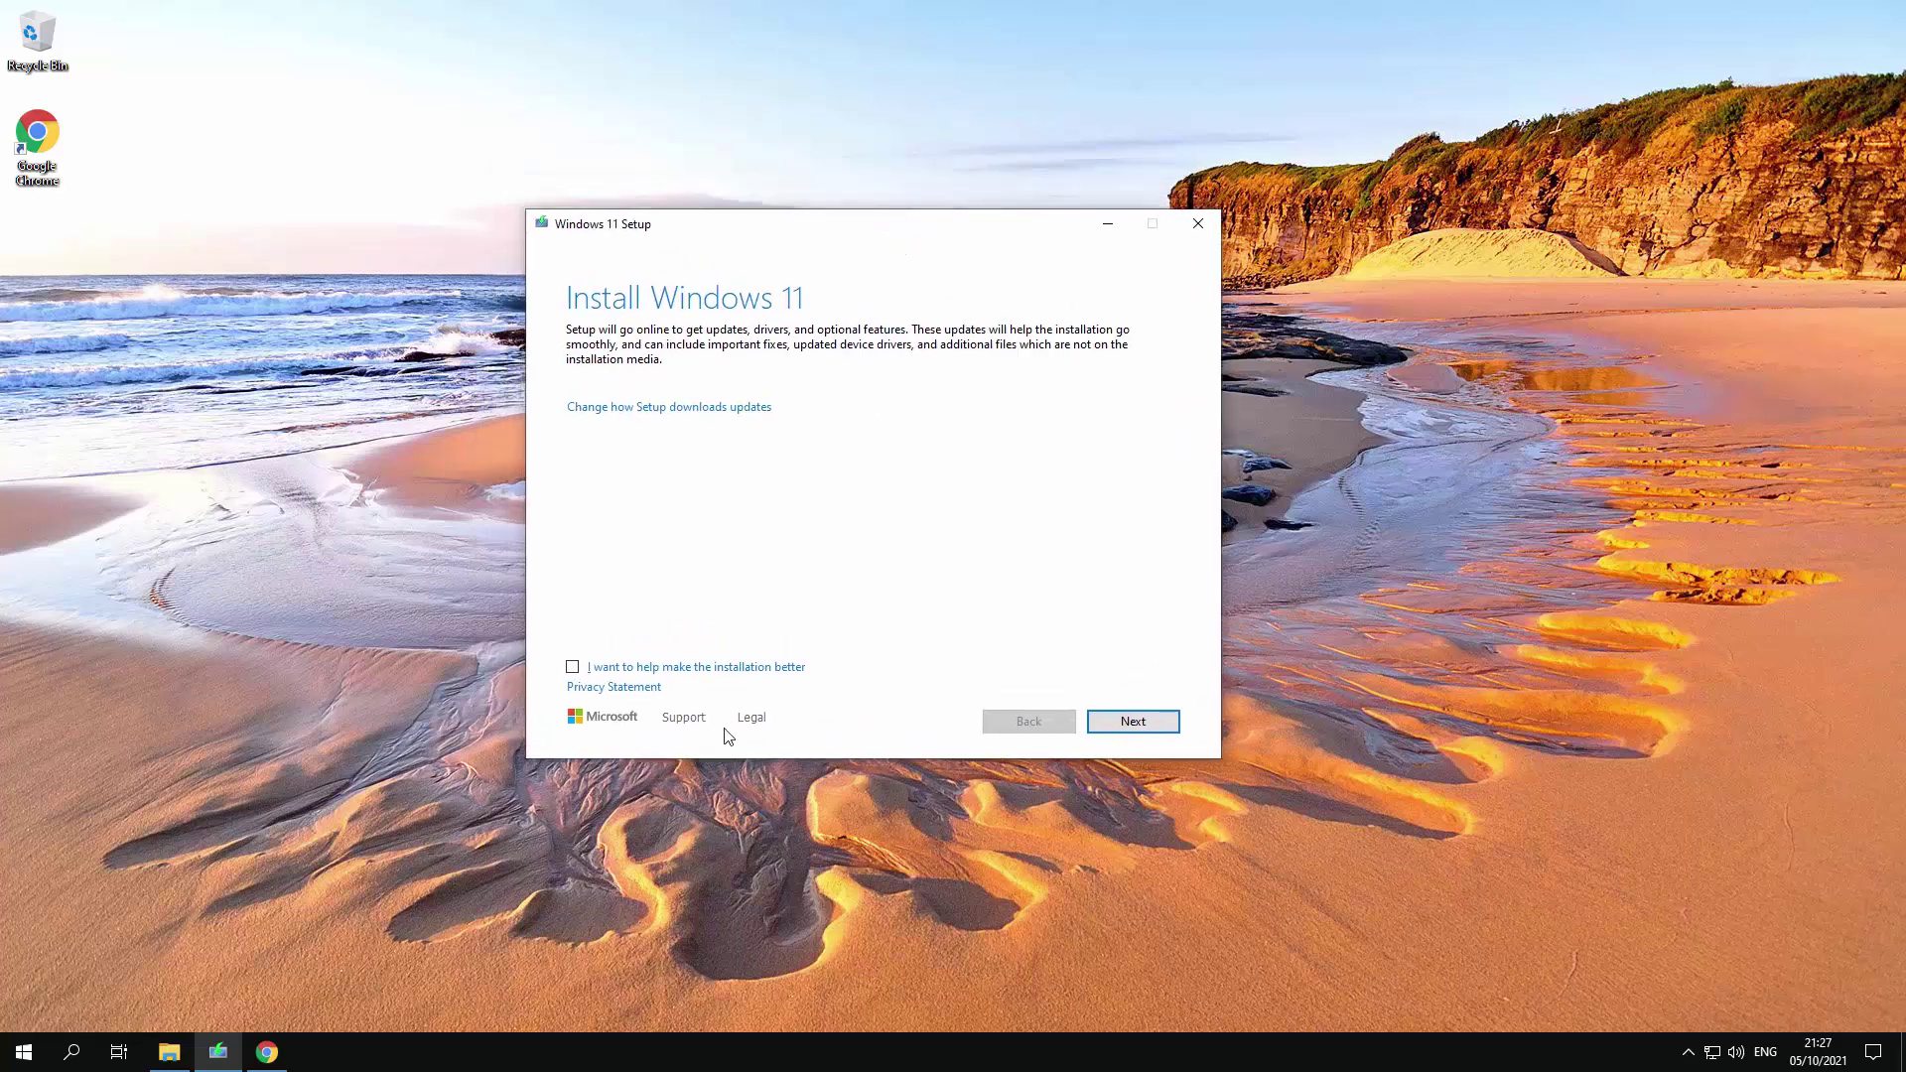
# - In the Install Windows 11 setup, set update downloads to "Not at the moment" and accept the licence terms
pyautogui.click(171, 1055)
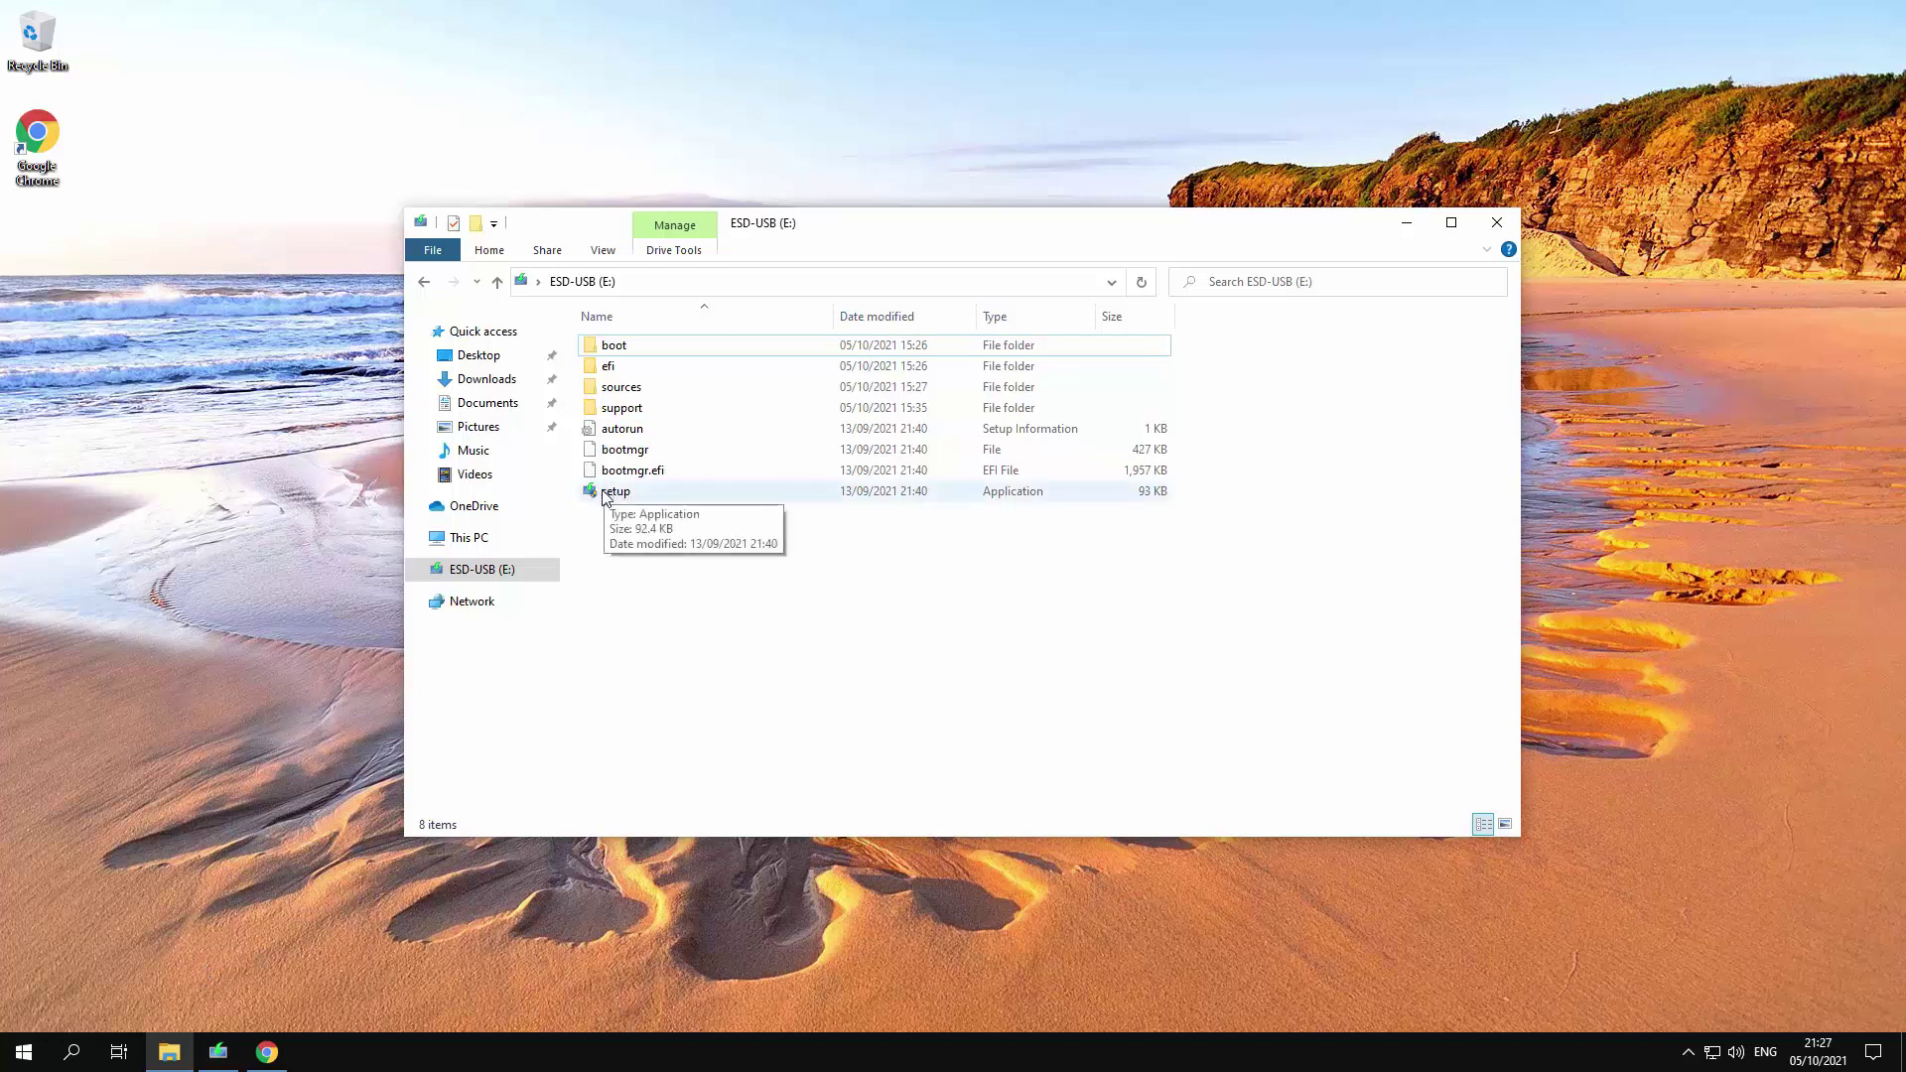
pyautogui.click(218, 1052)
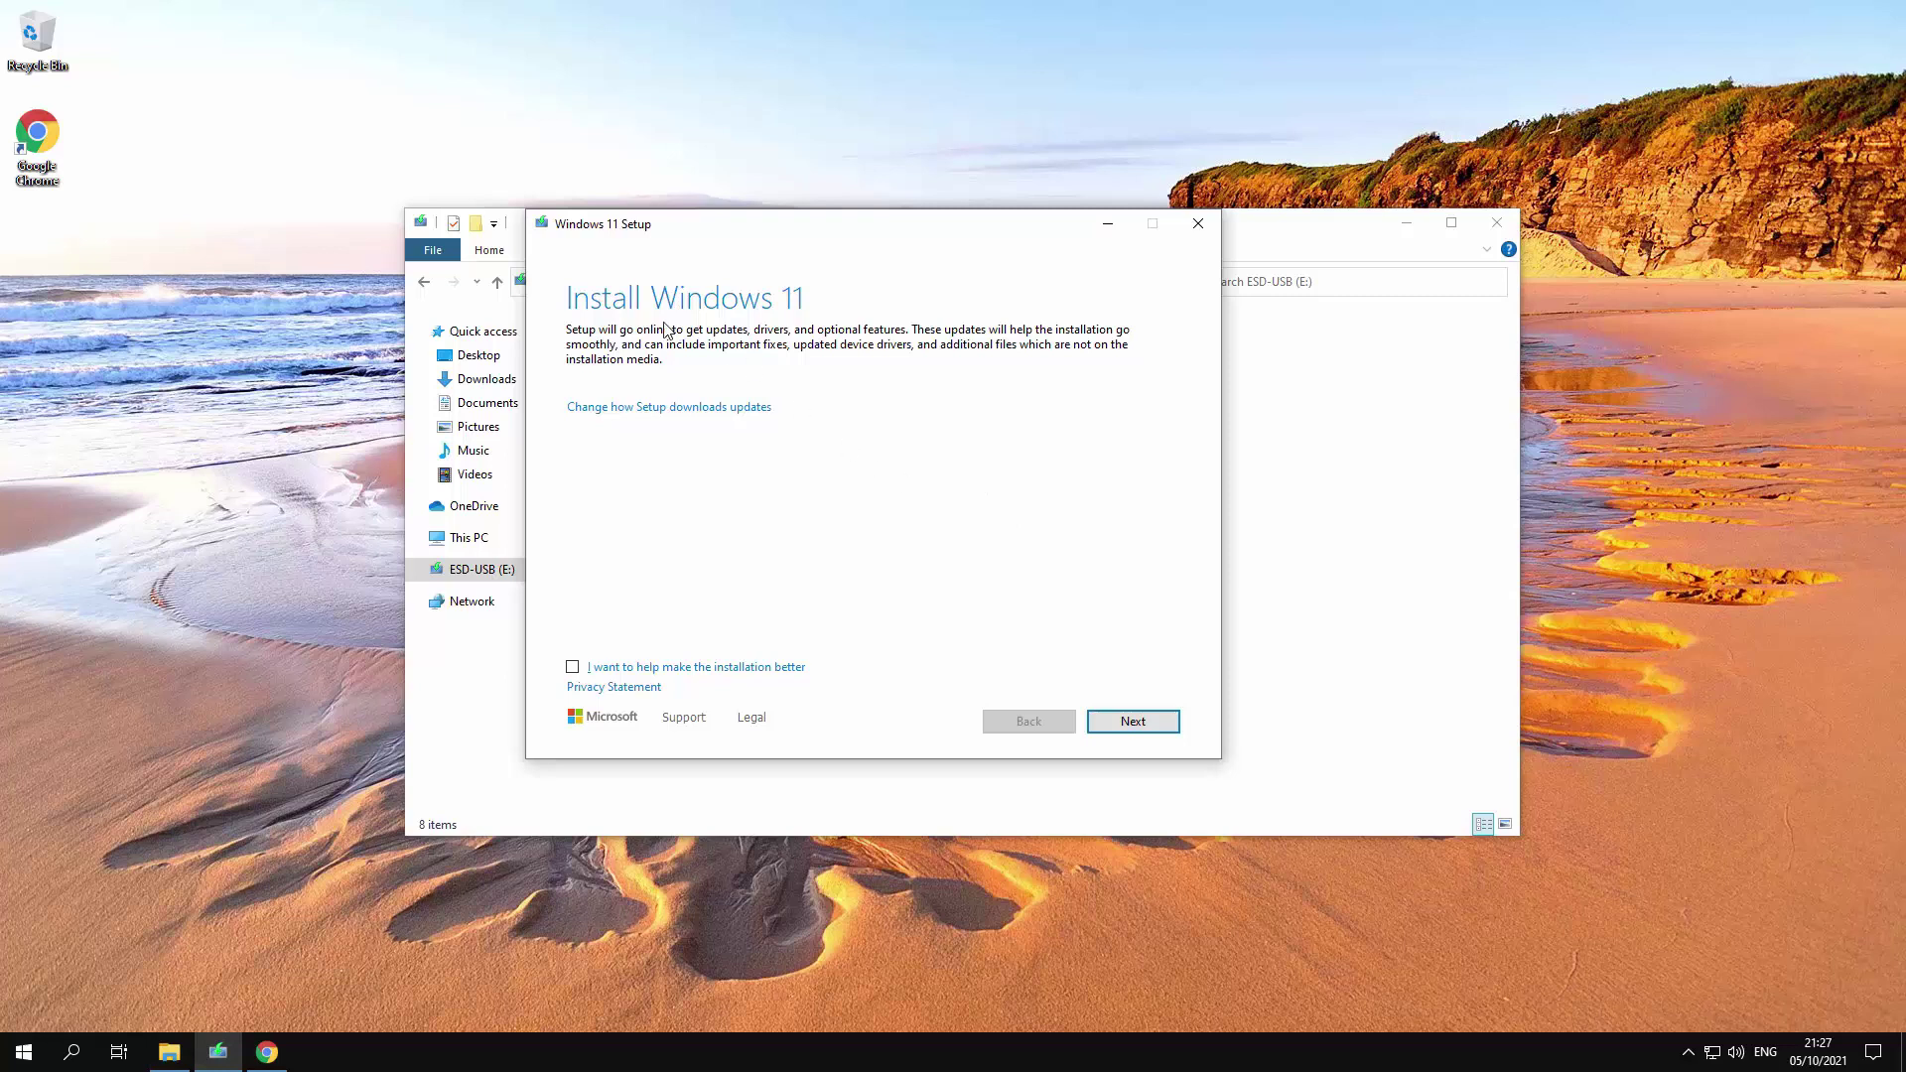
pyautogui.click(701, 408)
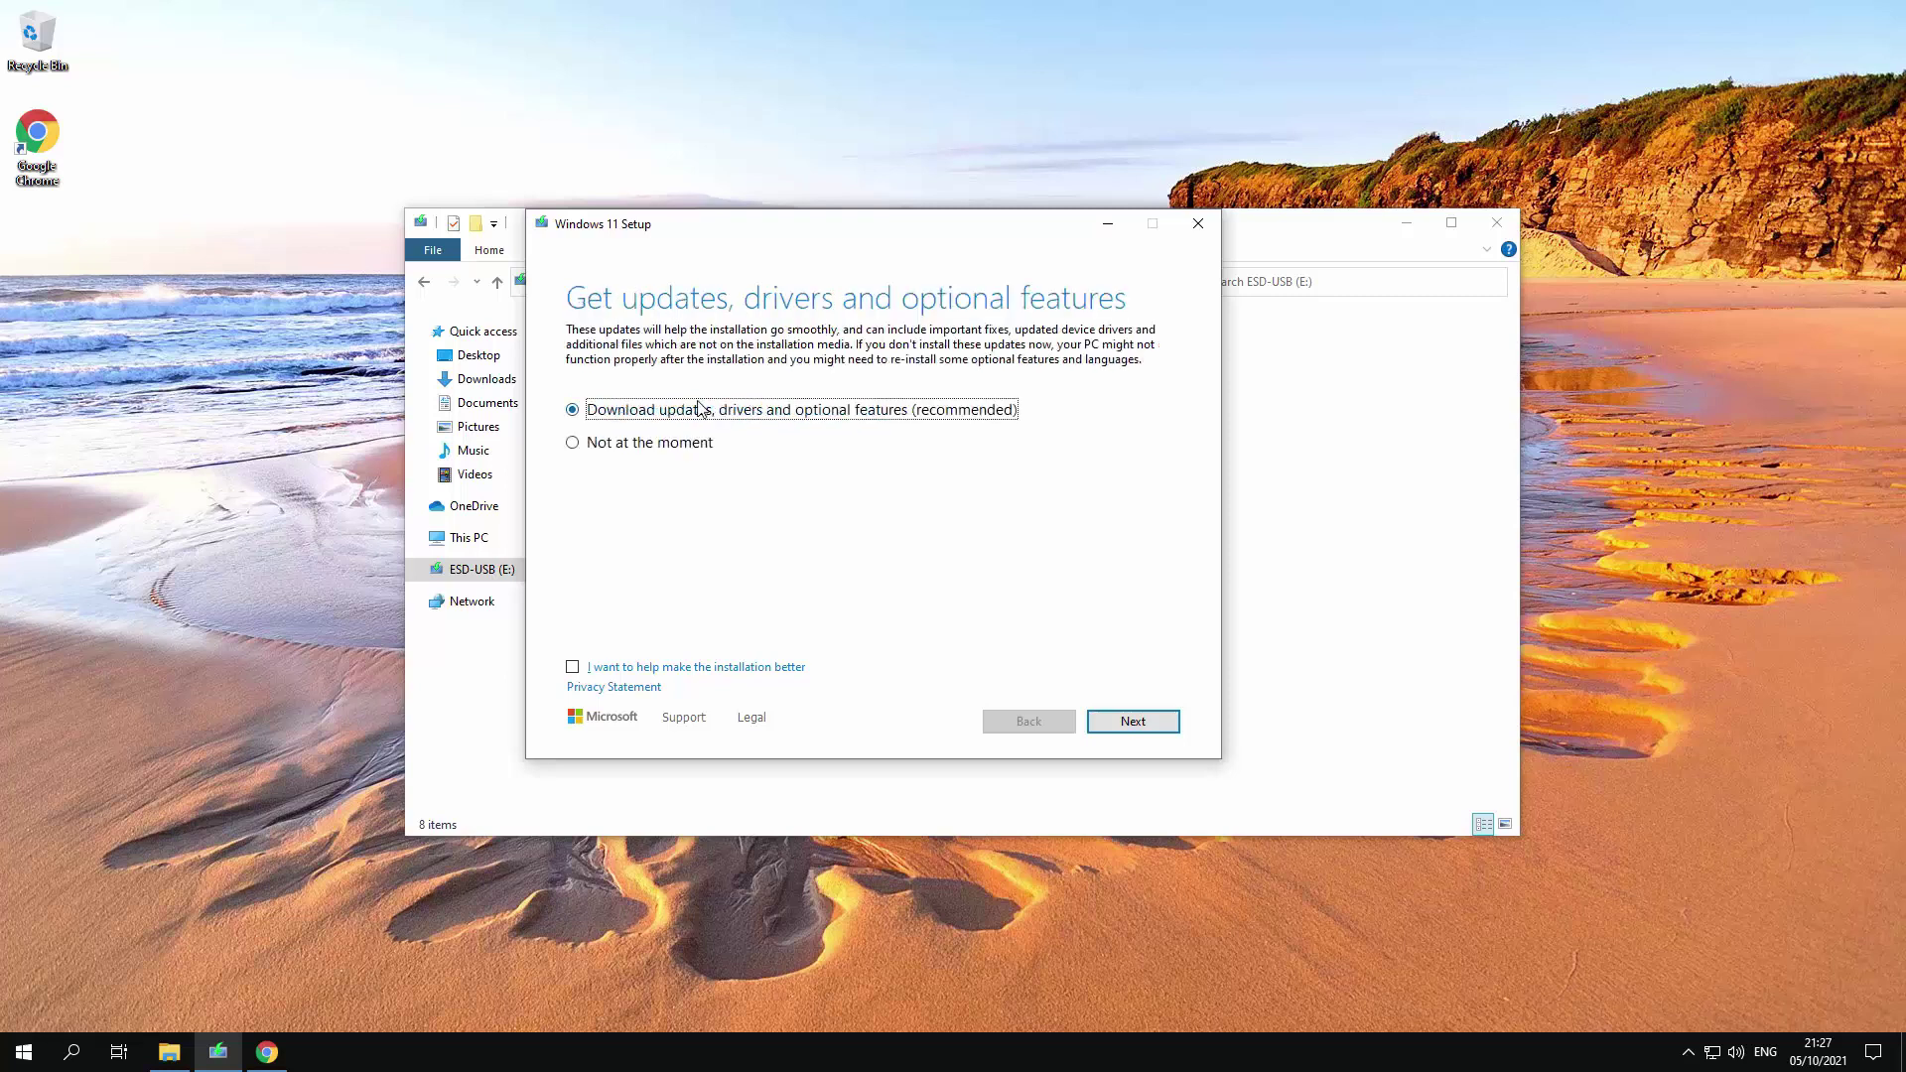
pyautogui.click(574, 443)
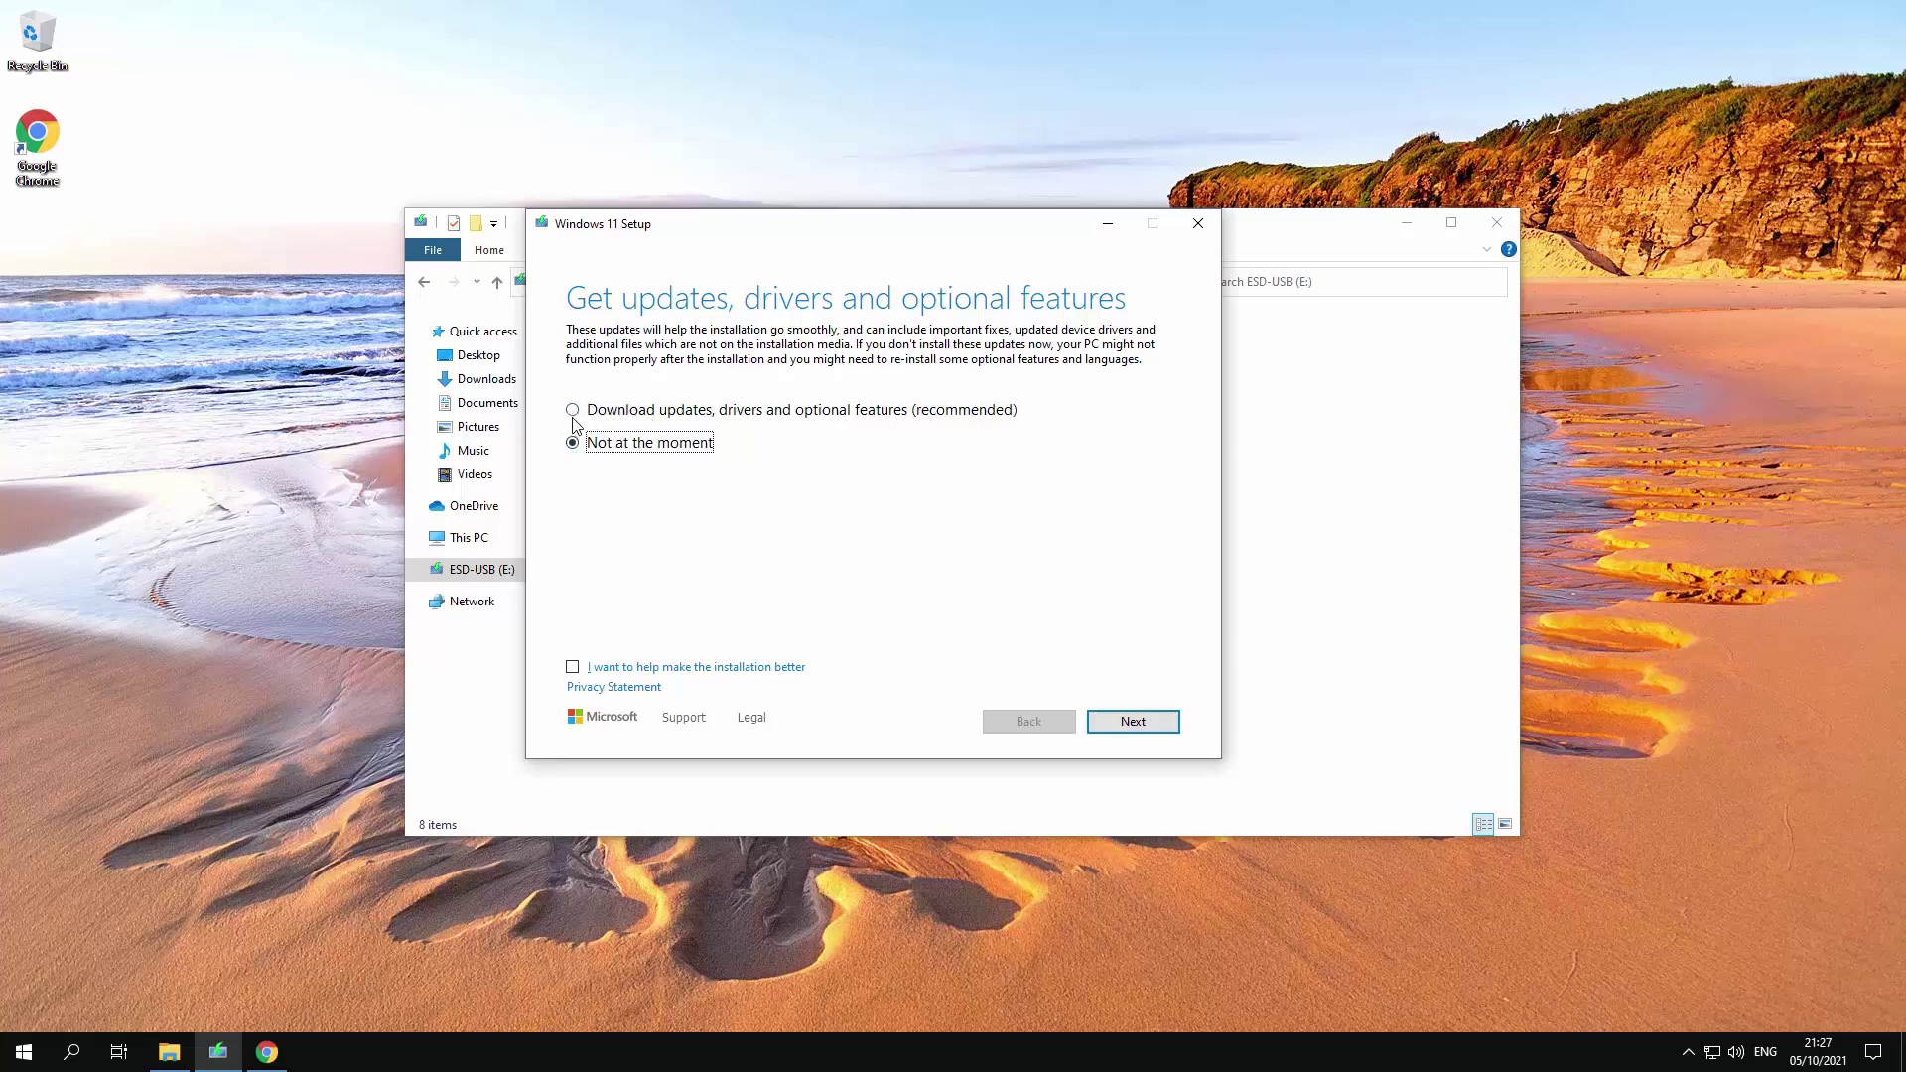
pyautogui.click(1134, 721)
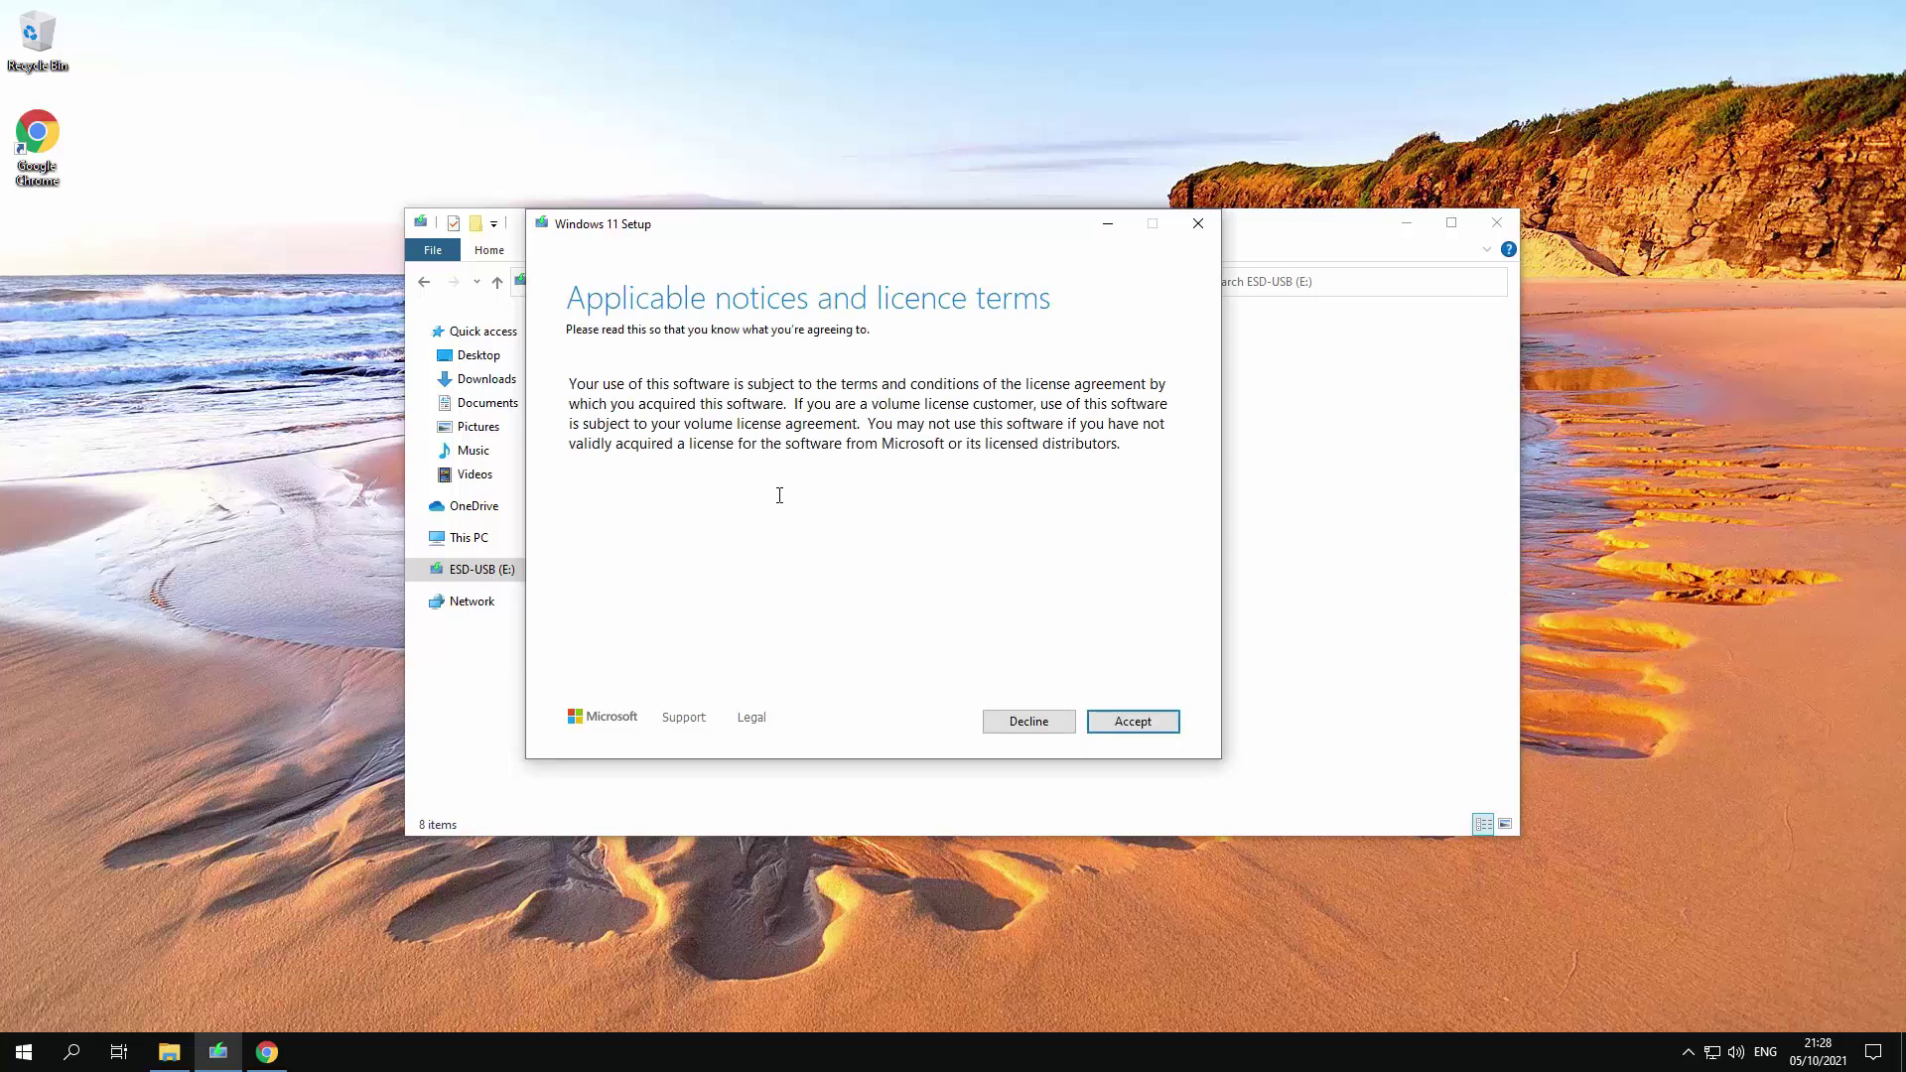
pyautogui.click(1124, 727)
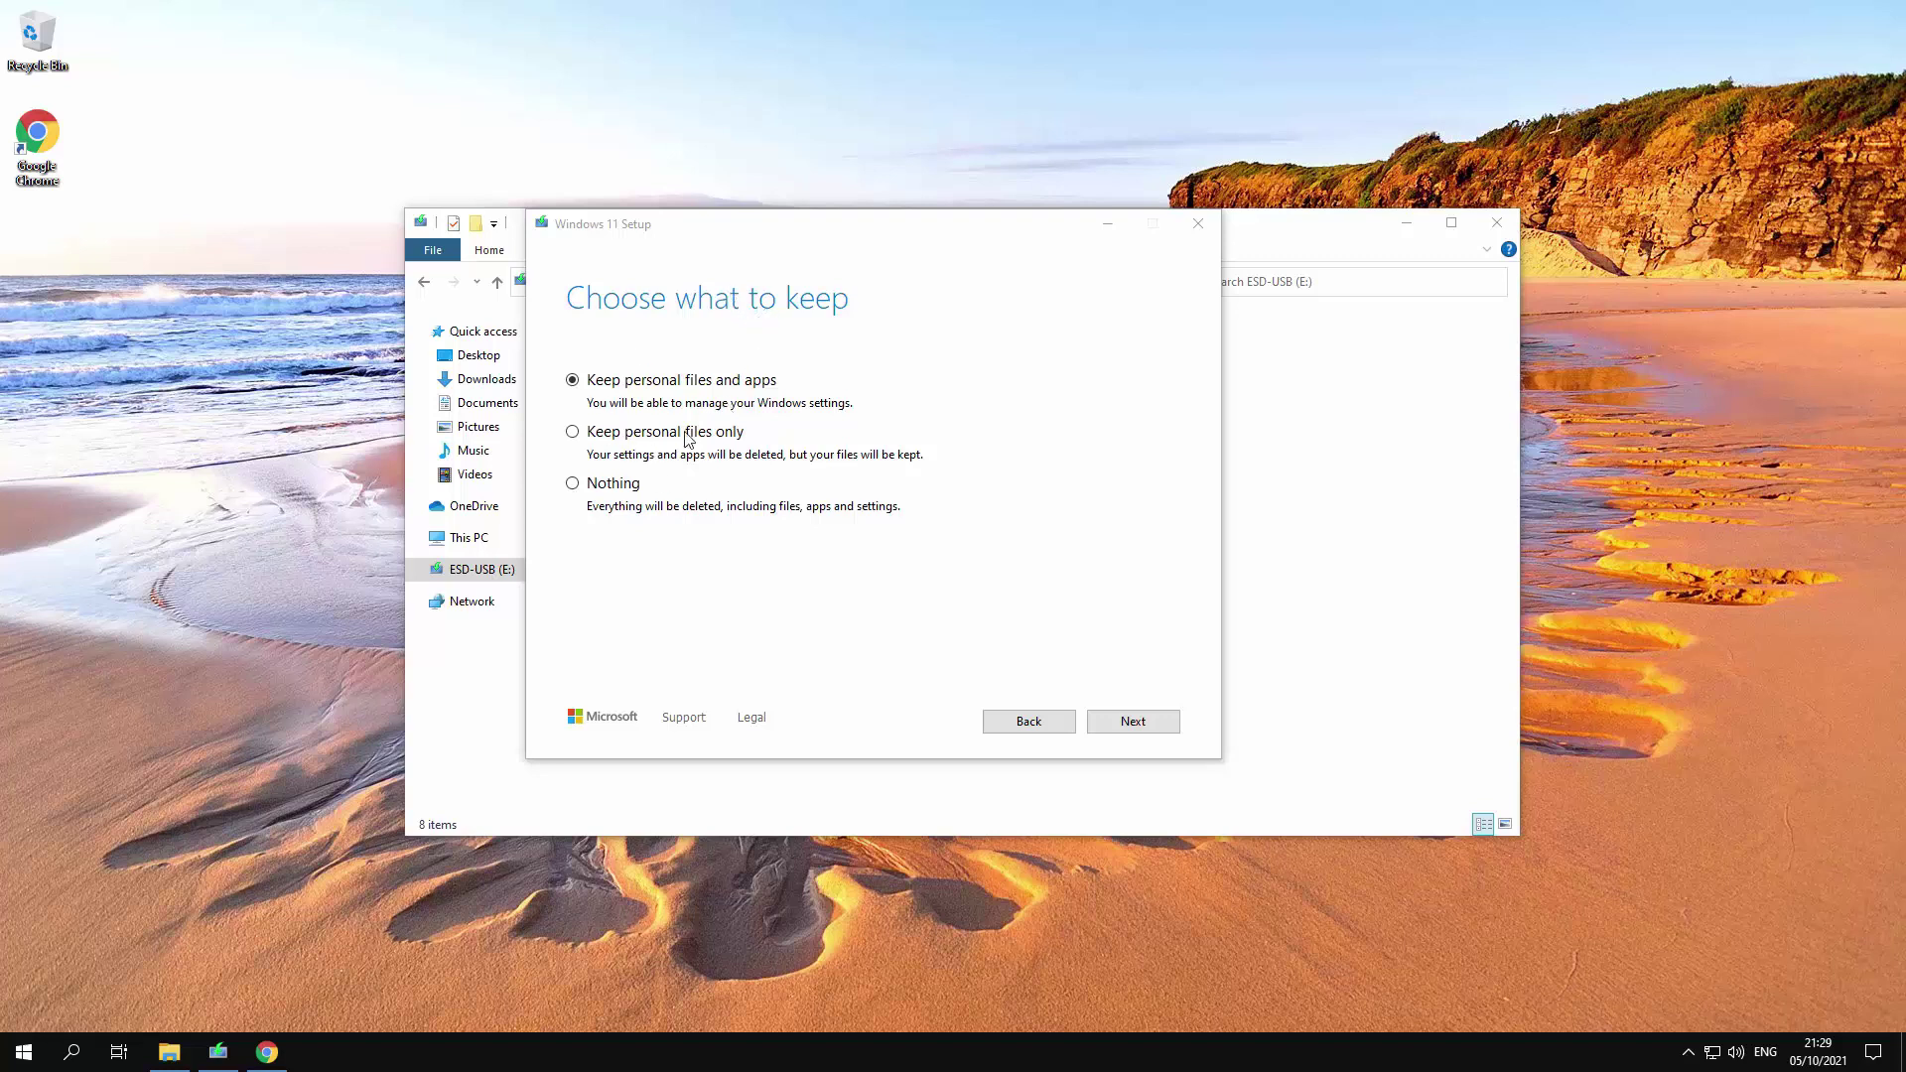
# - Choose to keep personal files and apps and start the Windows 11 Pro installation
pyautogui.click(573, 434)
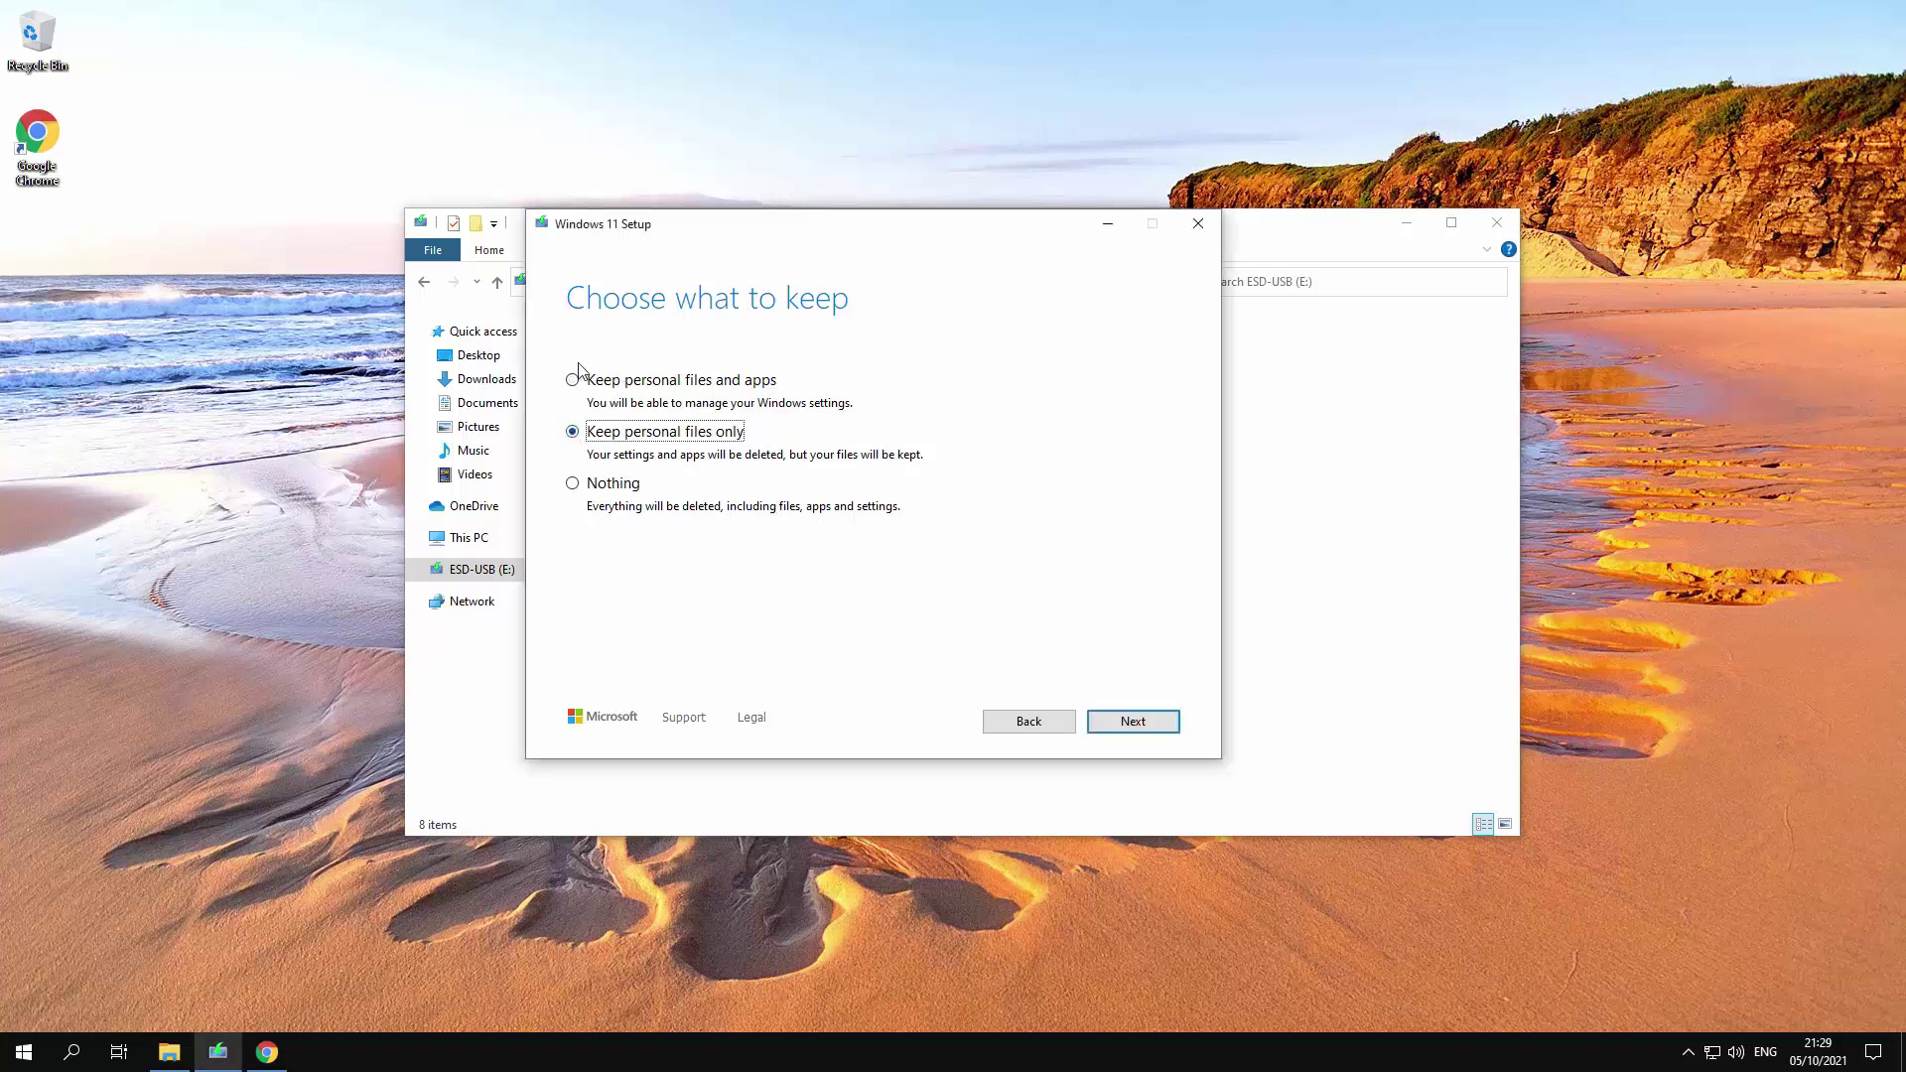
pyautogui.click(571, 486)
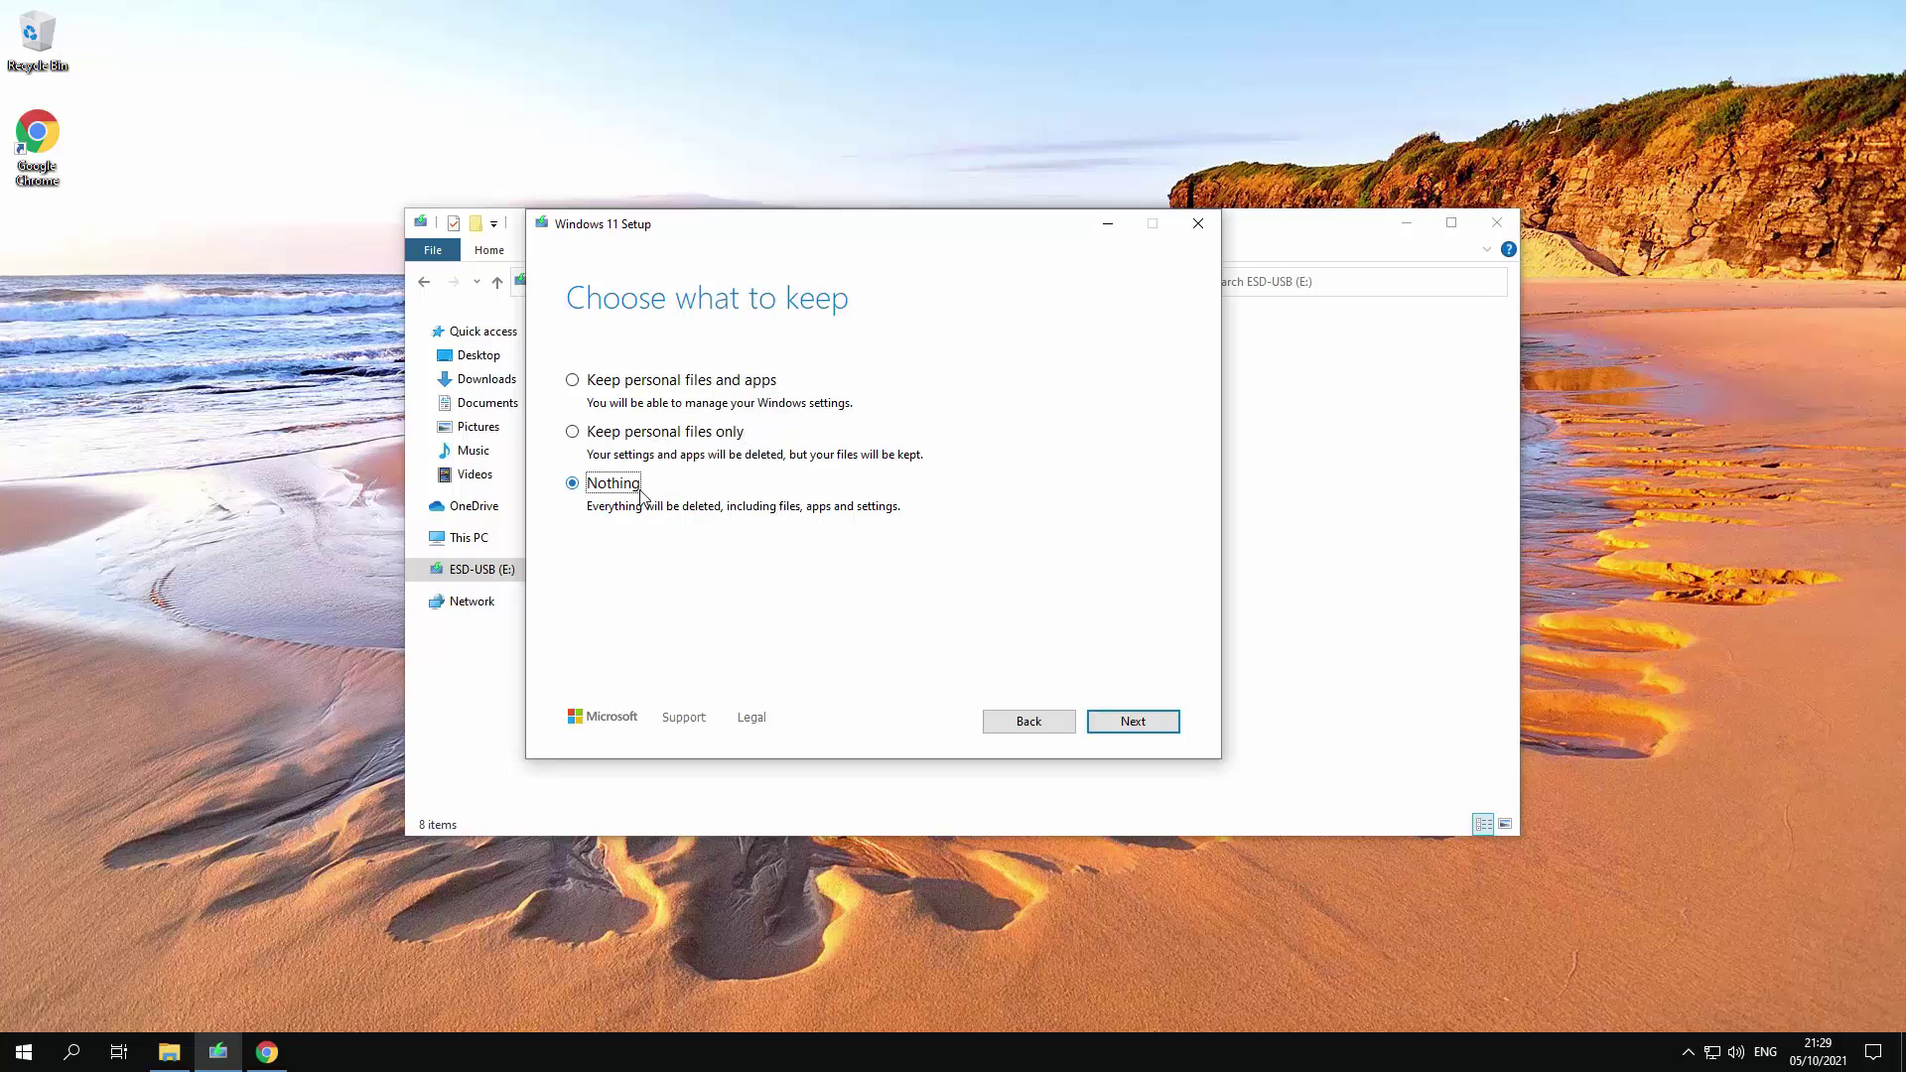
pyautogui.click(573, 383)
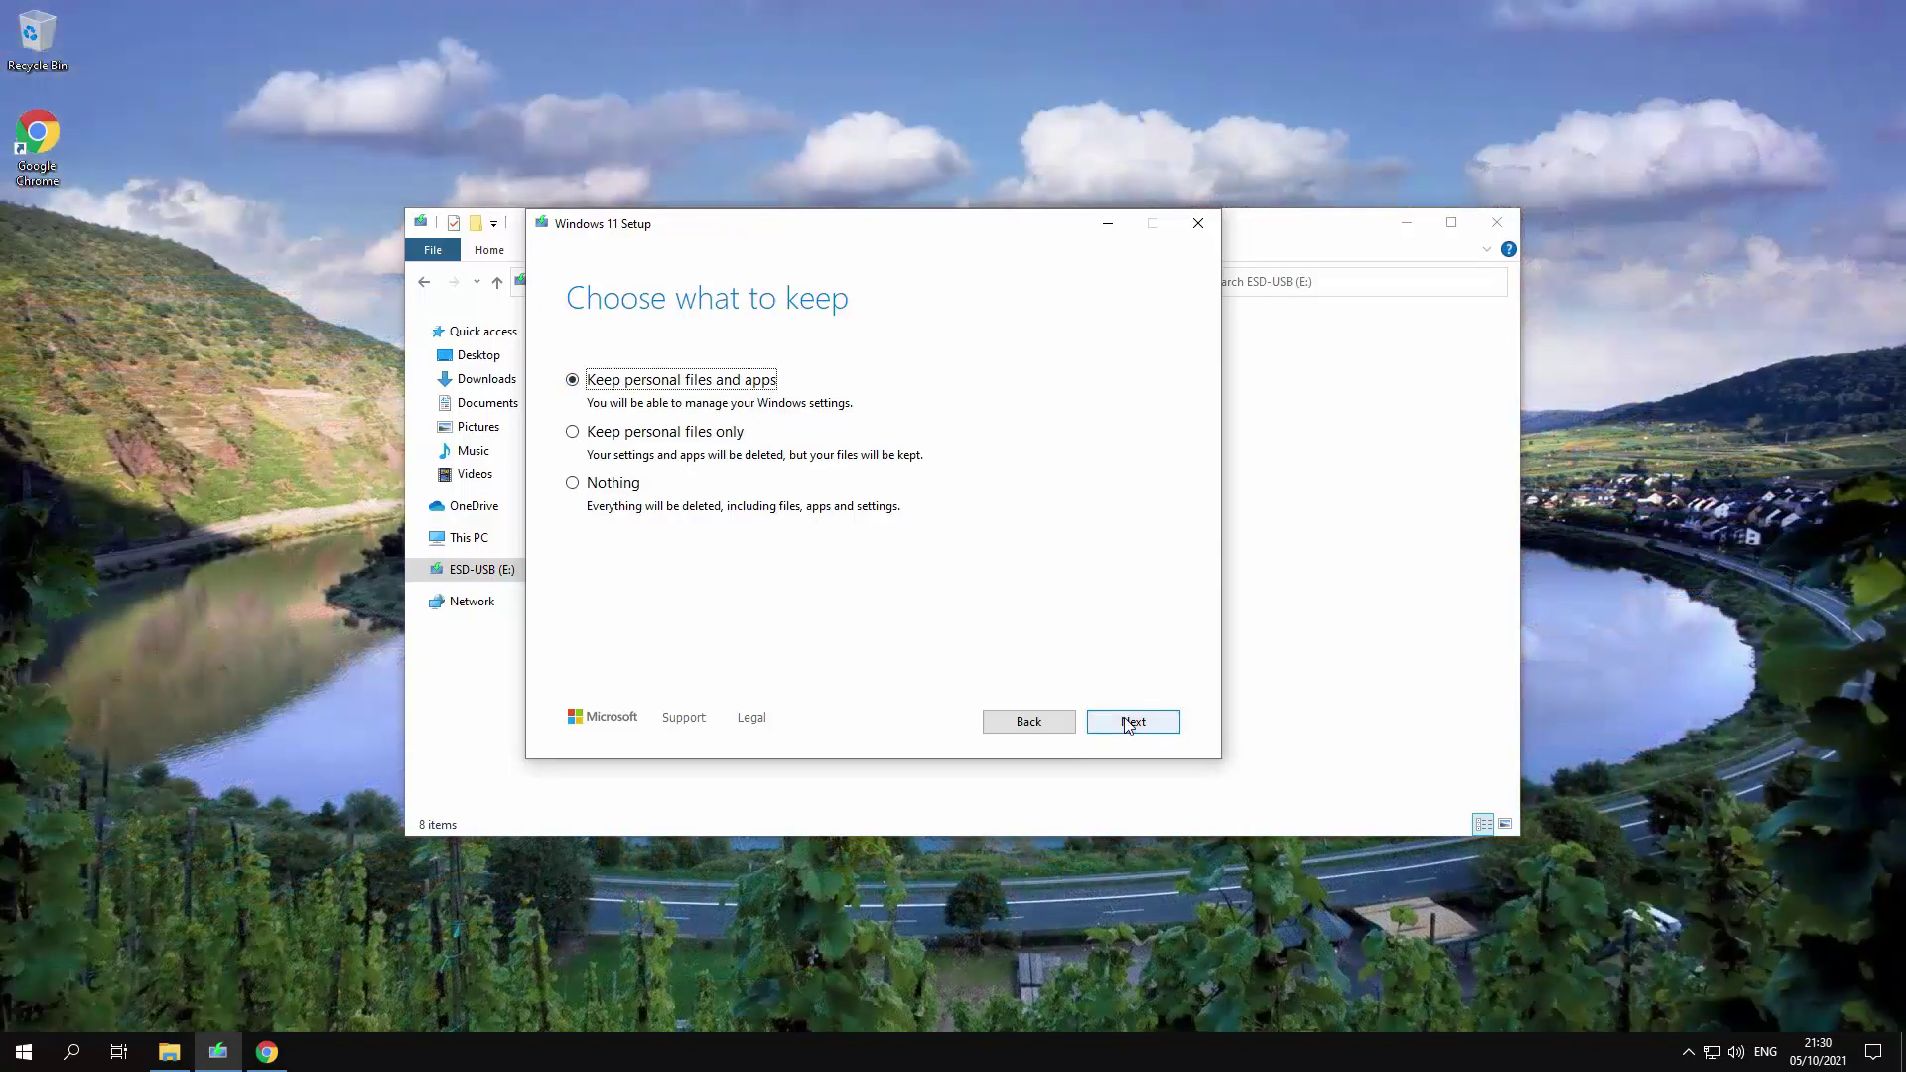
pyautogui.click(1126, 722)
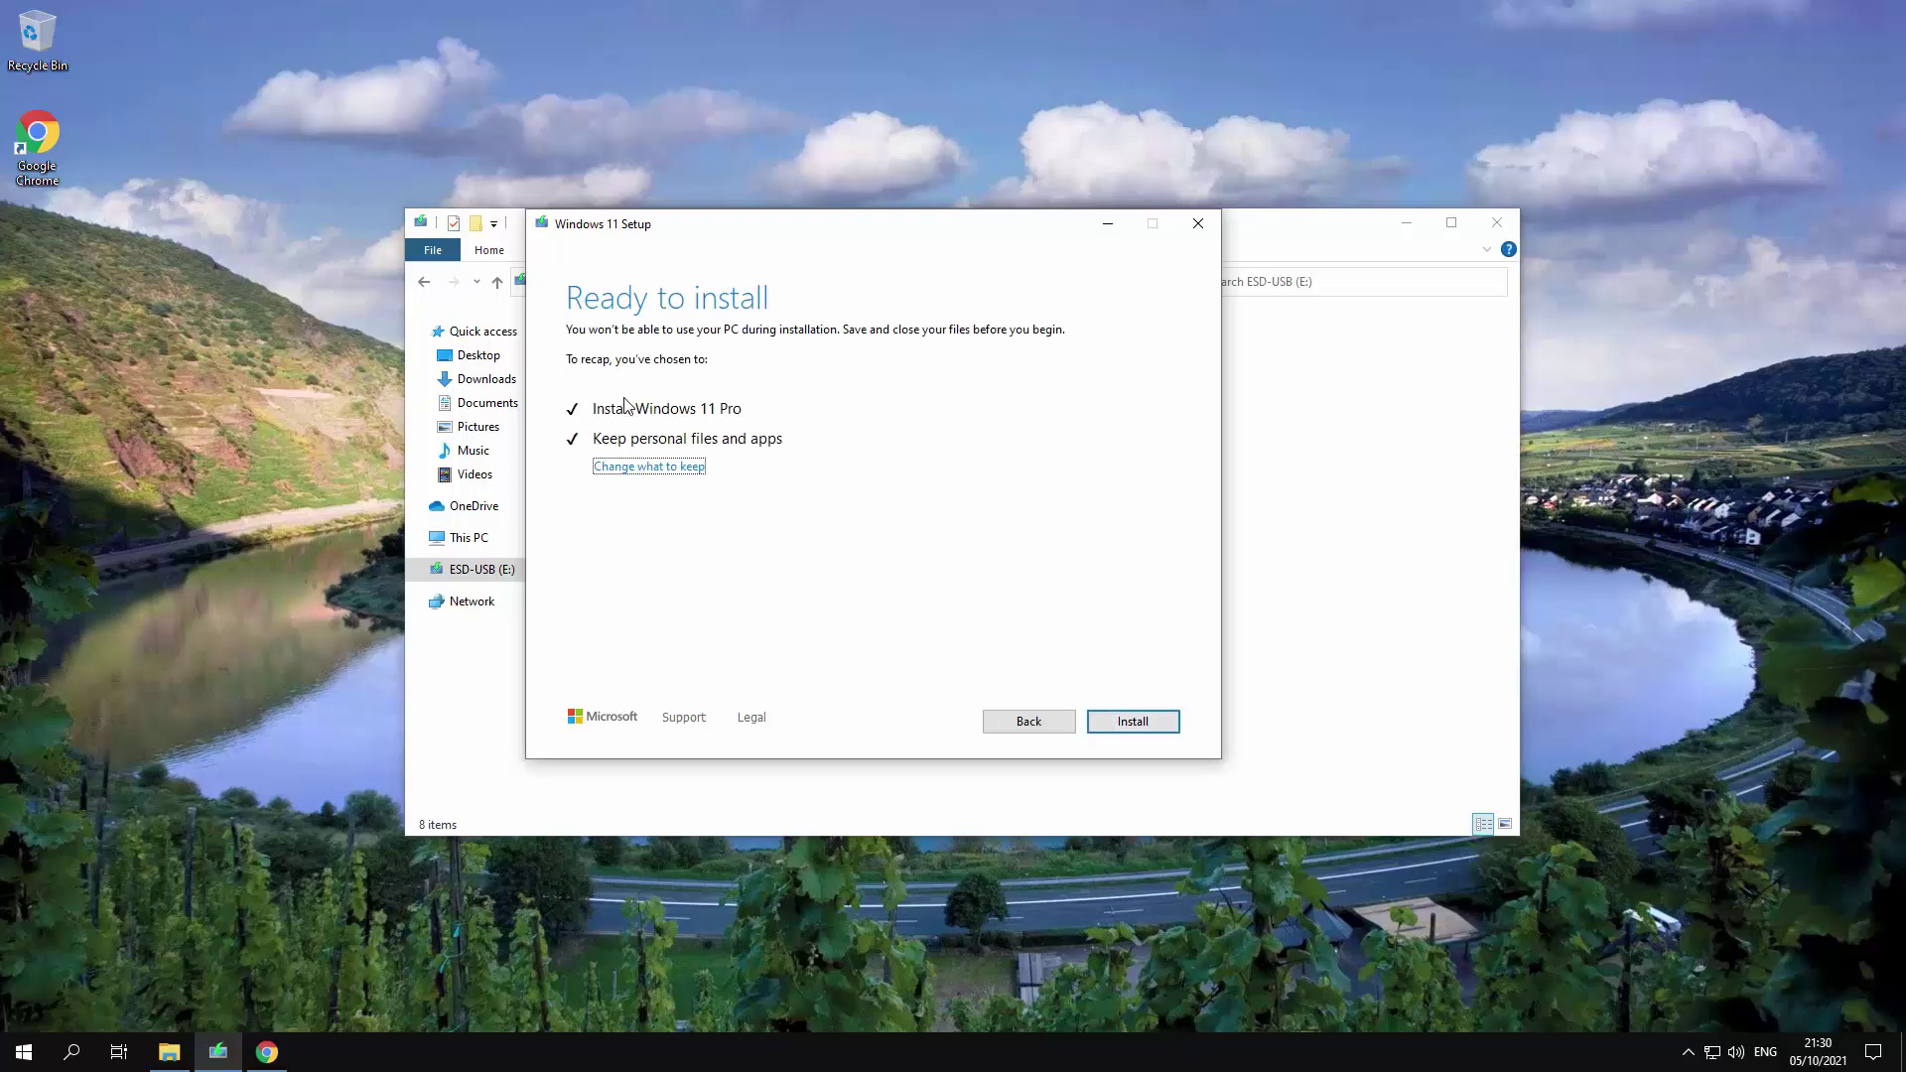
pyautogui.click(1118, 725)
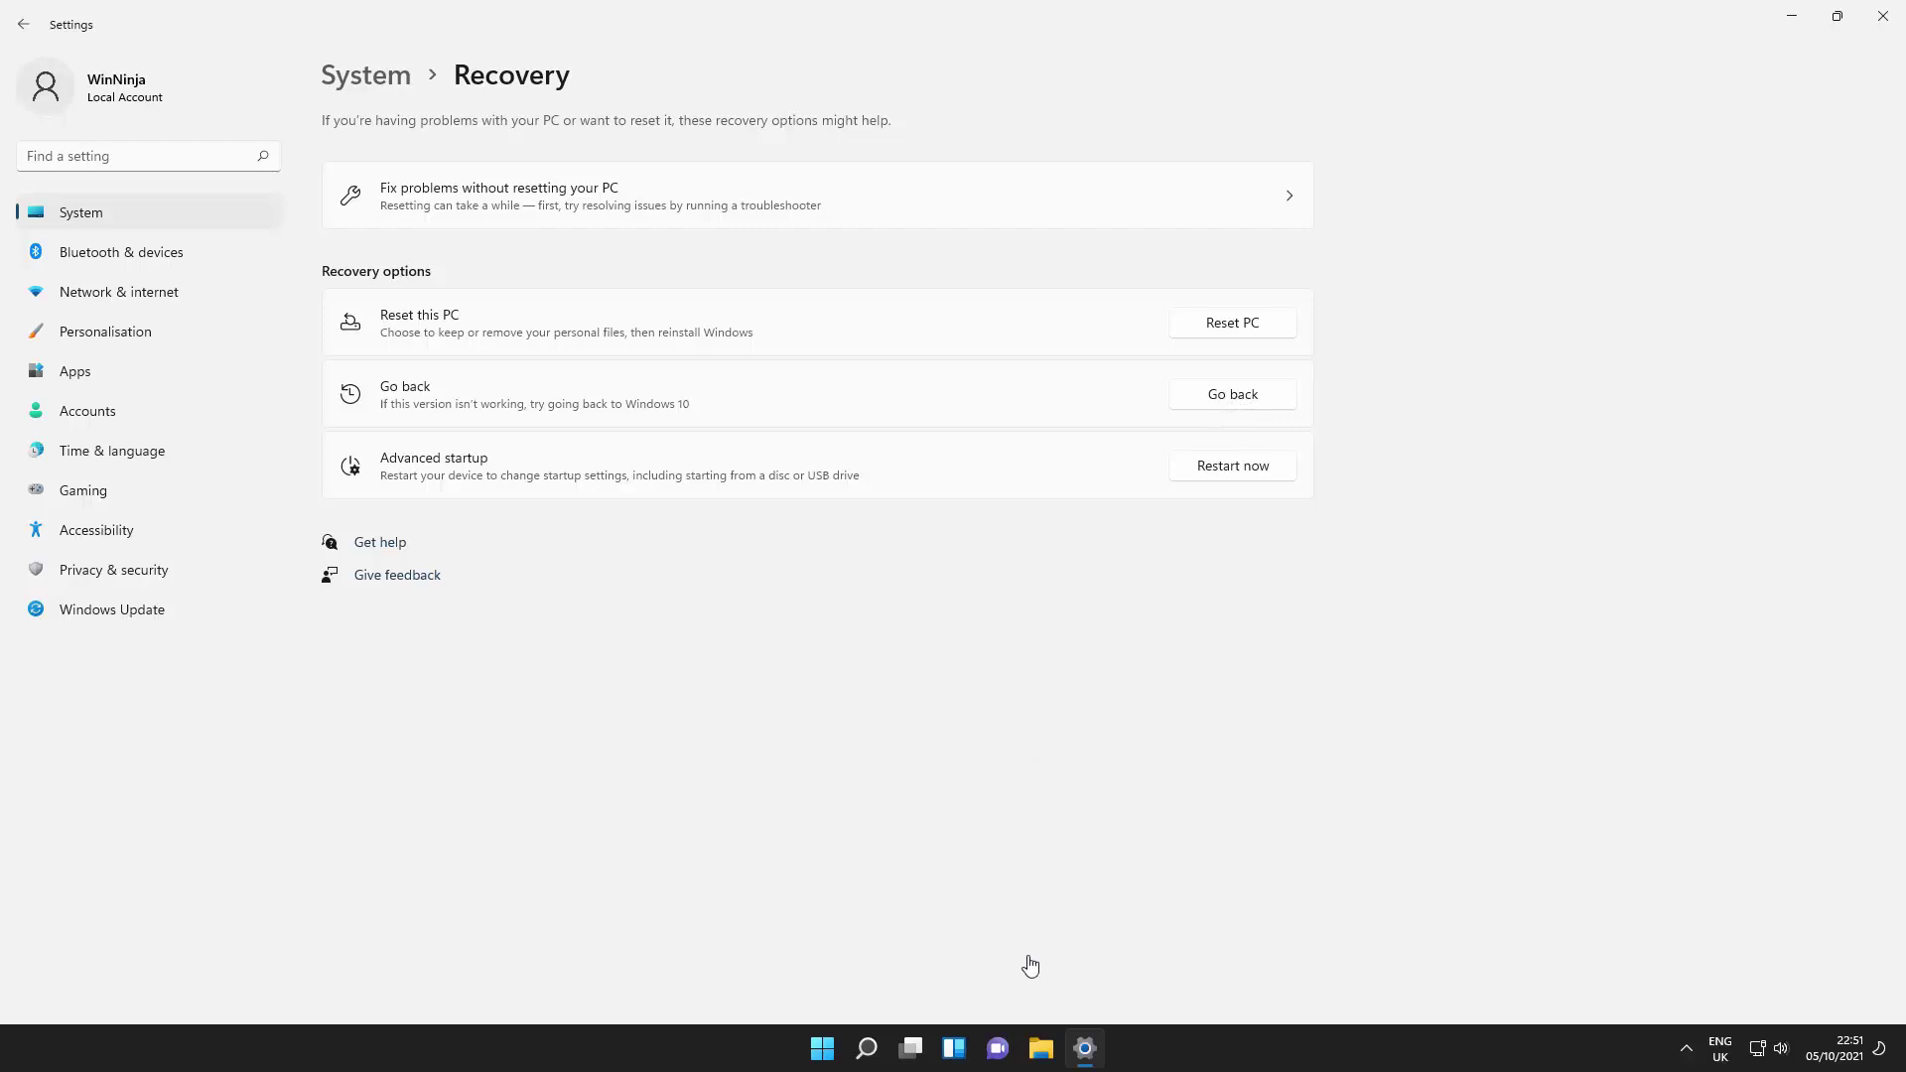
# - Show hidden items on Local Disk (C:) in File Explorer and close the window
pyautogui.click(1040, 1052)
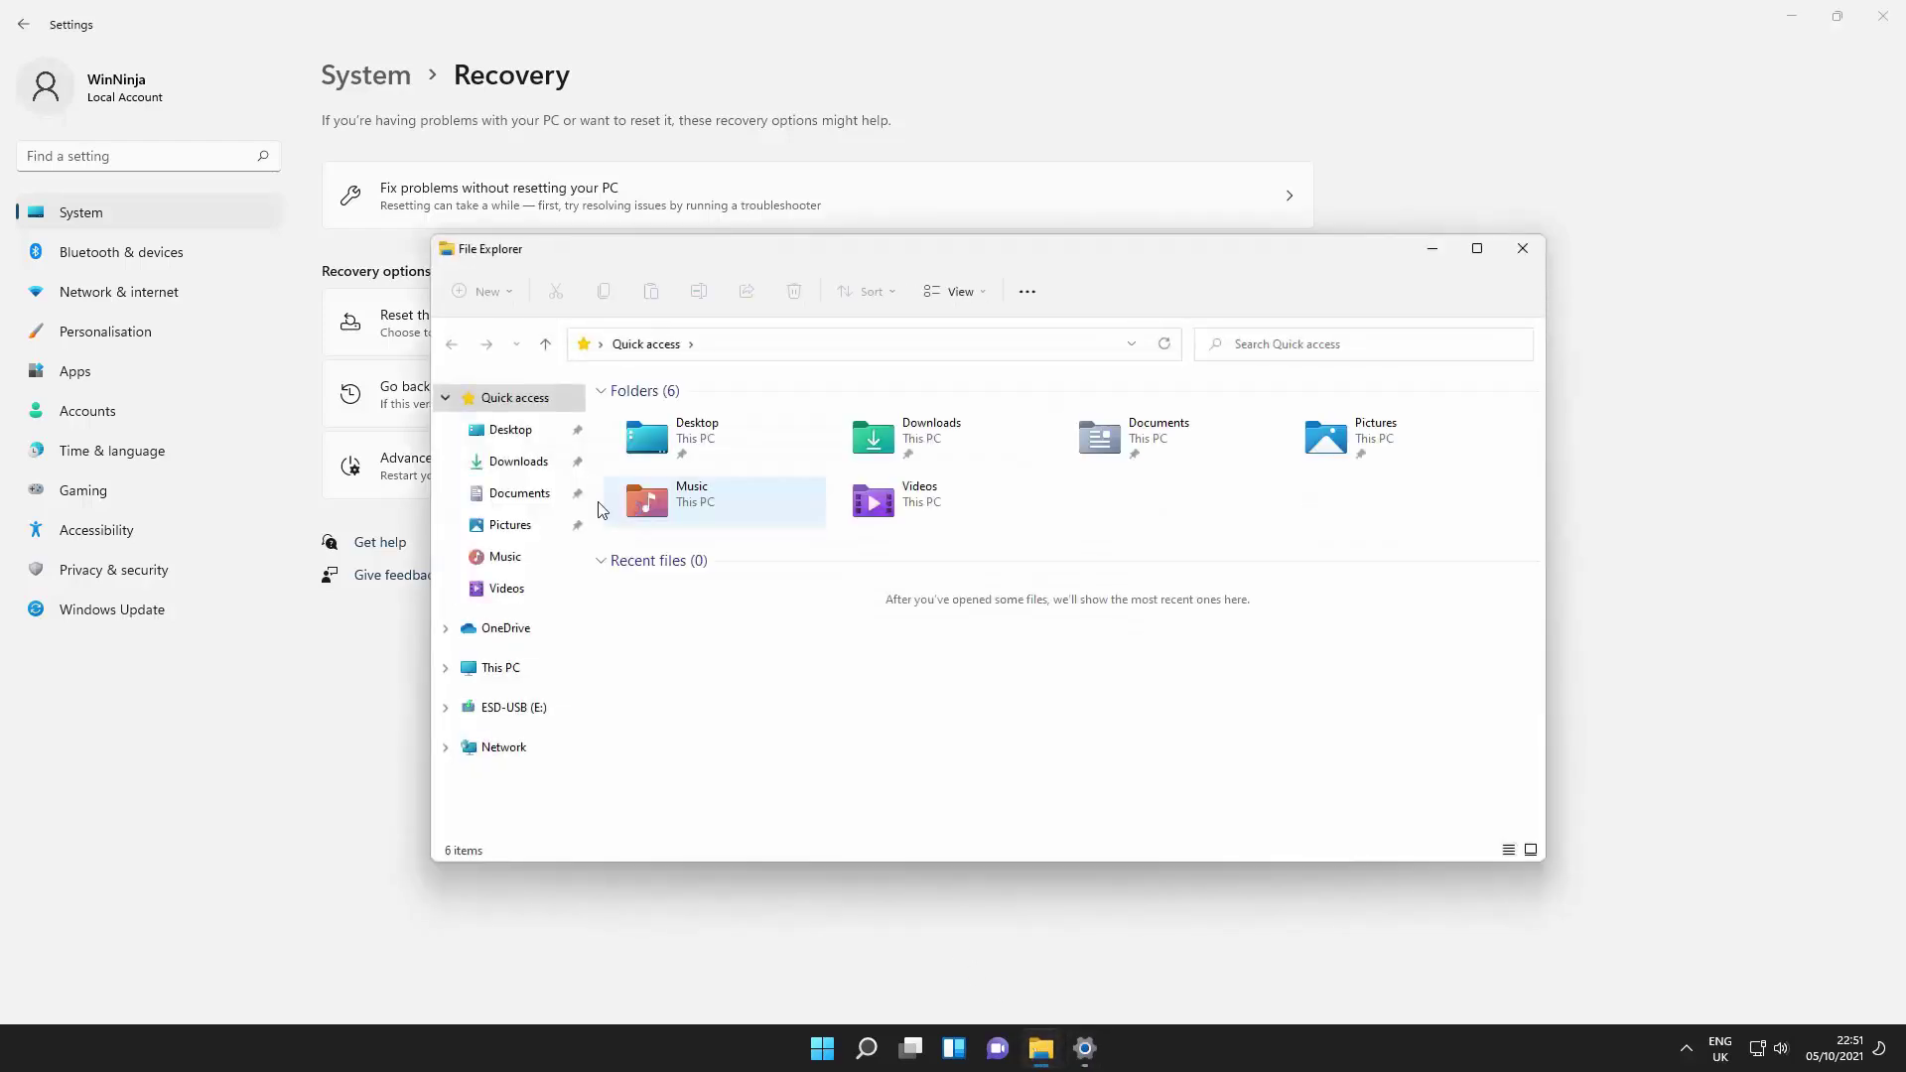
pyautogui.click(492, 671)
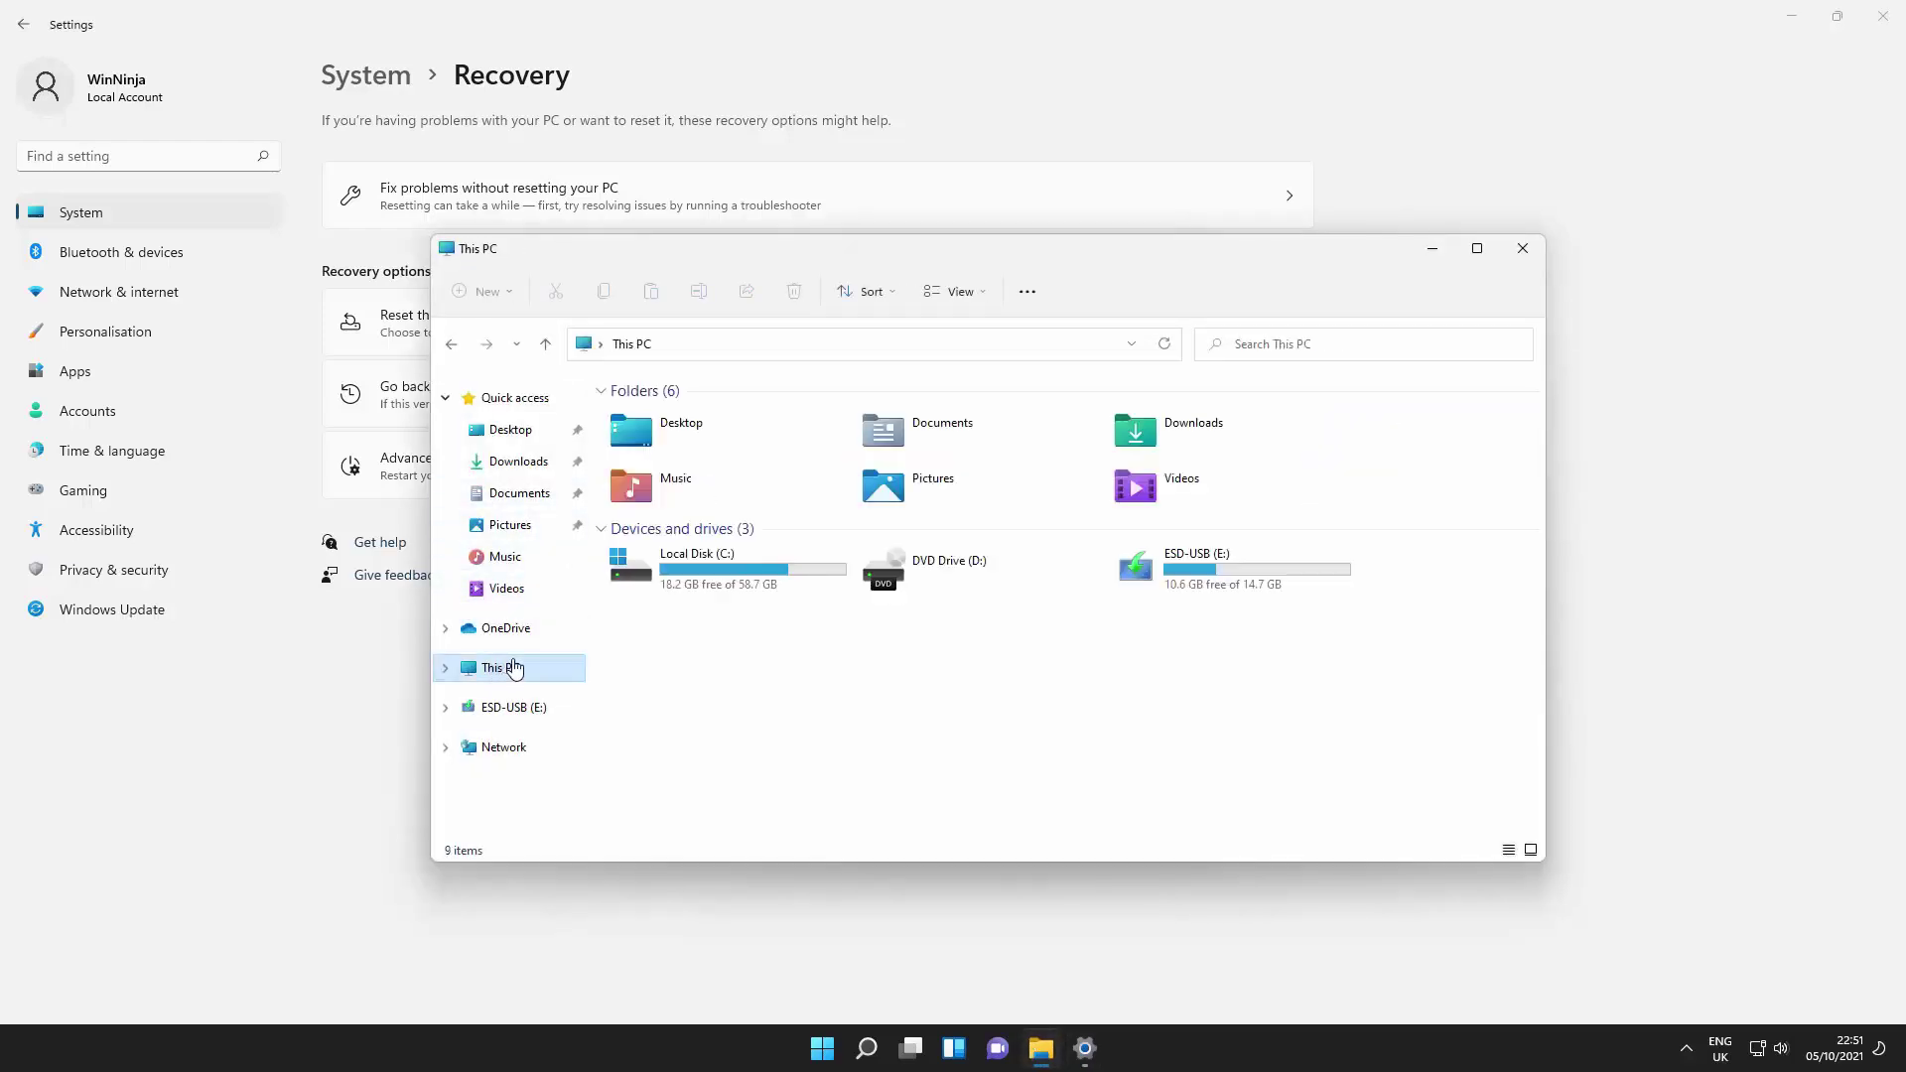
pyautogui.doubleClick(699, 563)
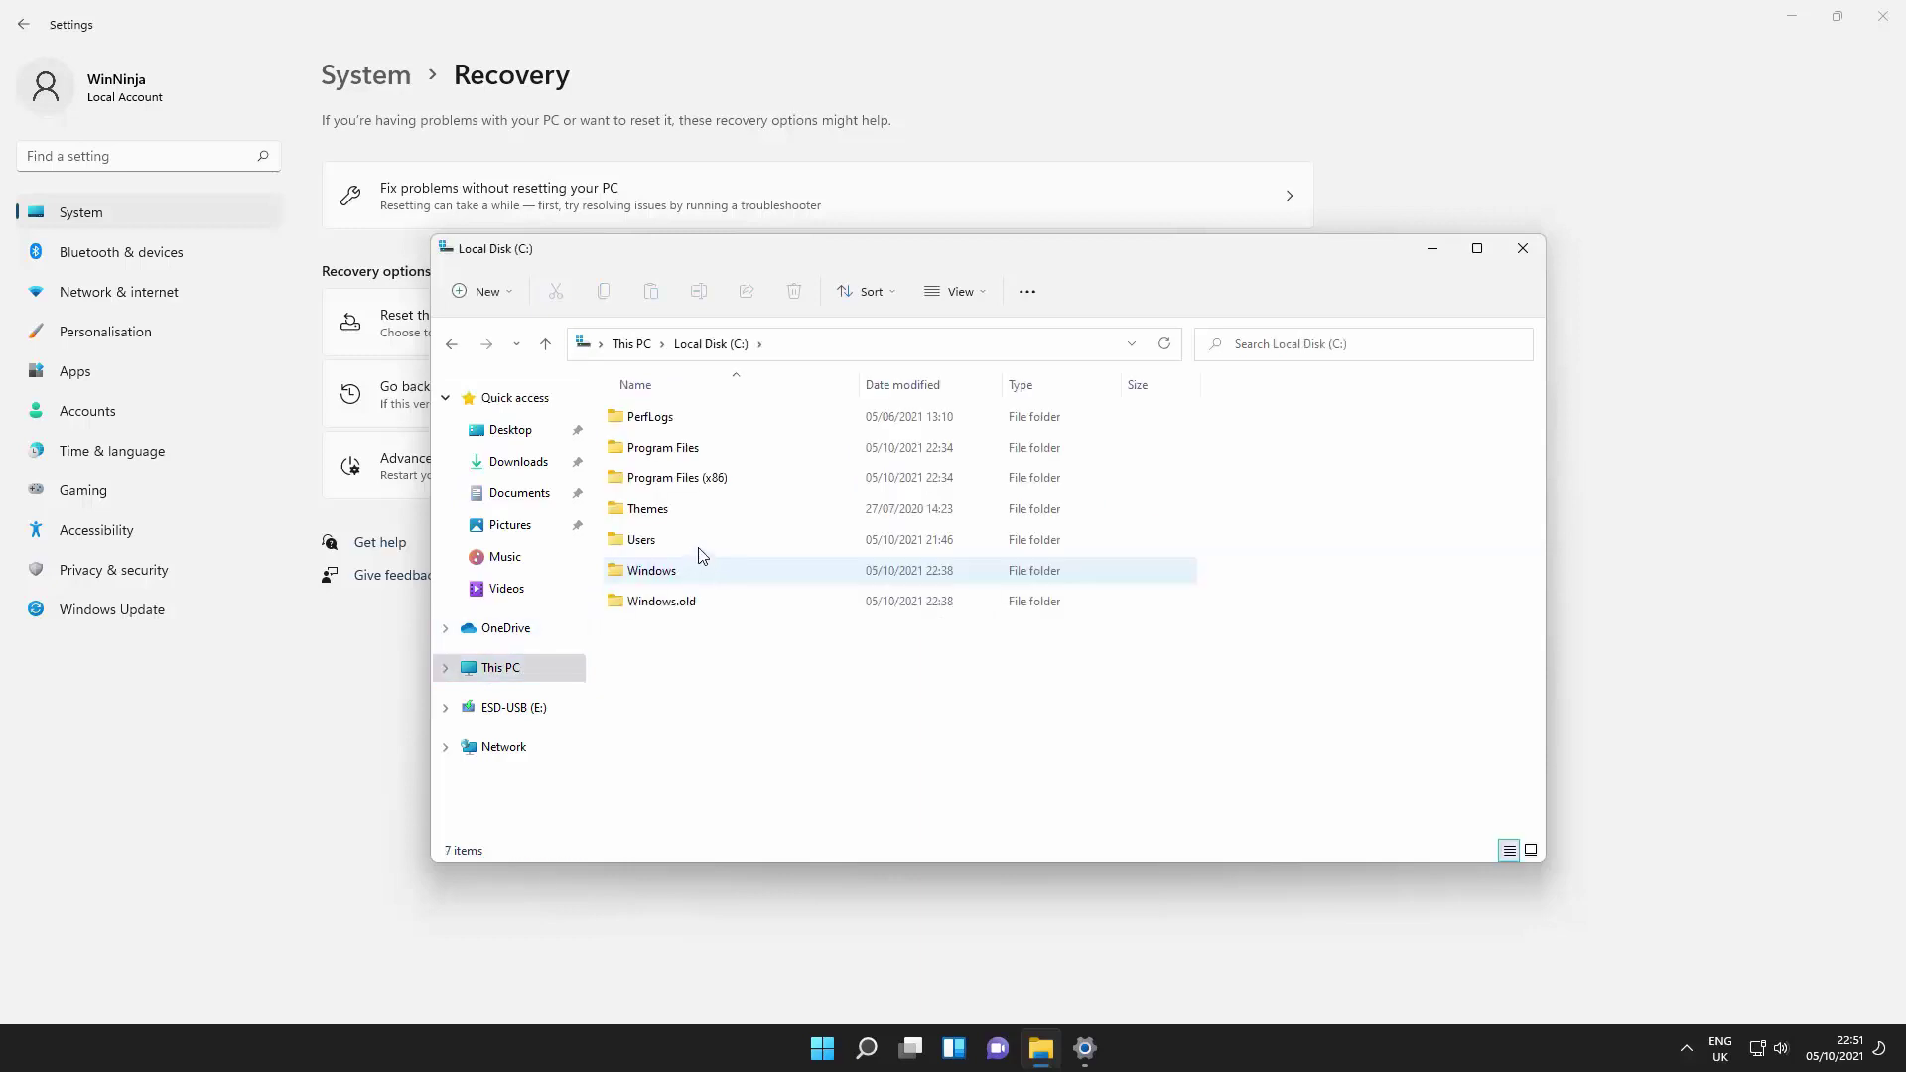
pyautogui.click(980, 298)
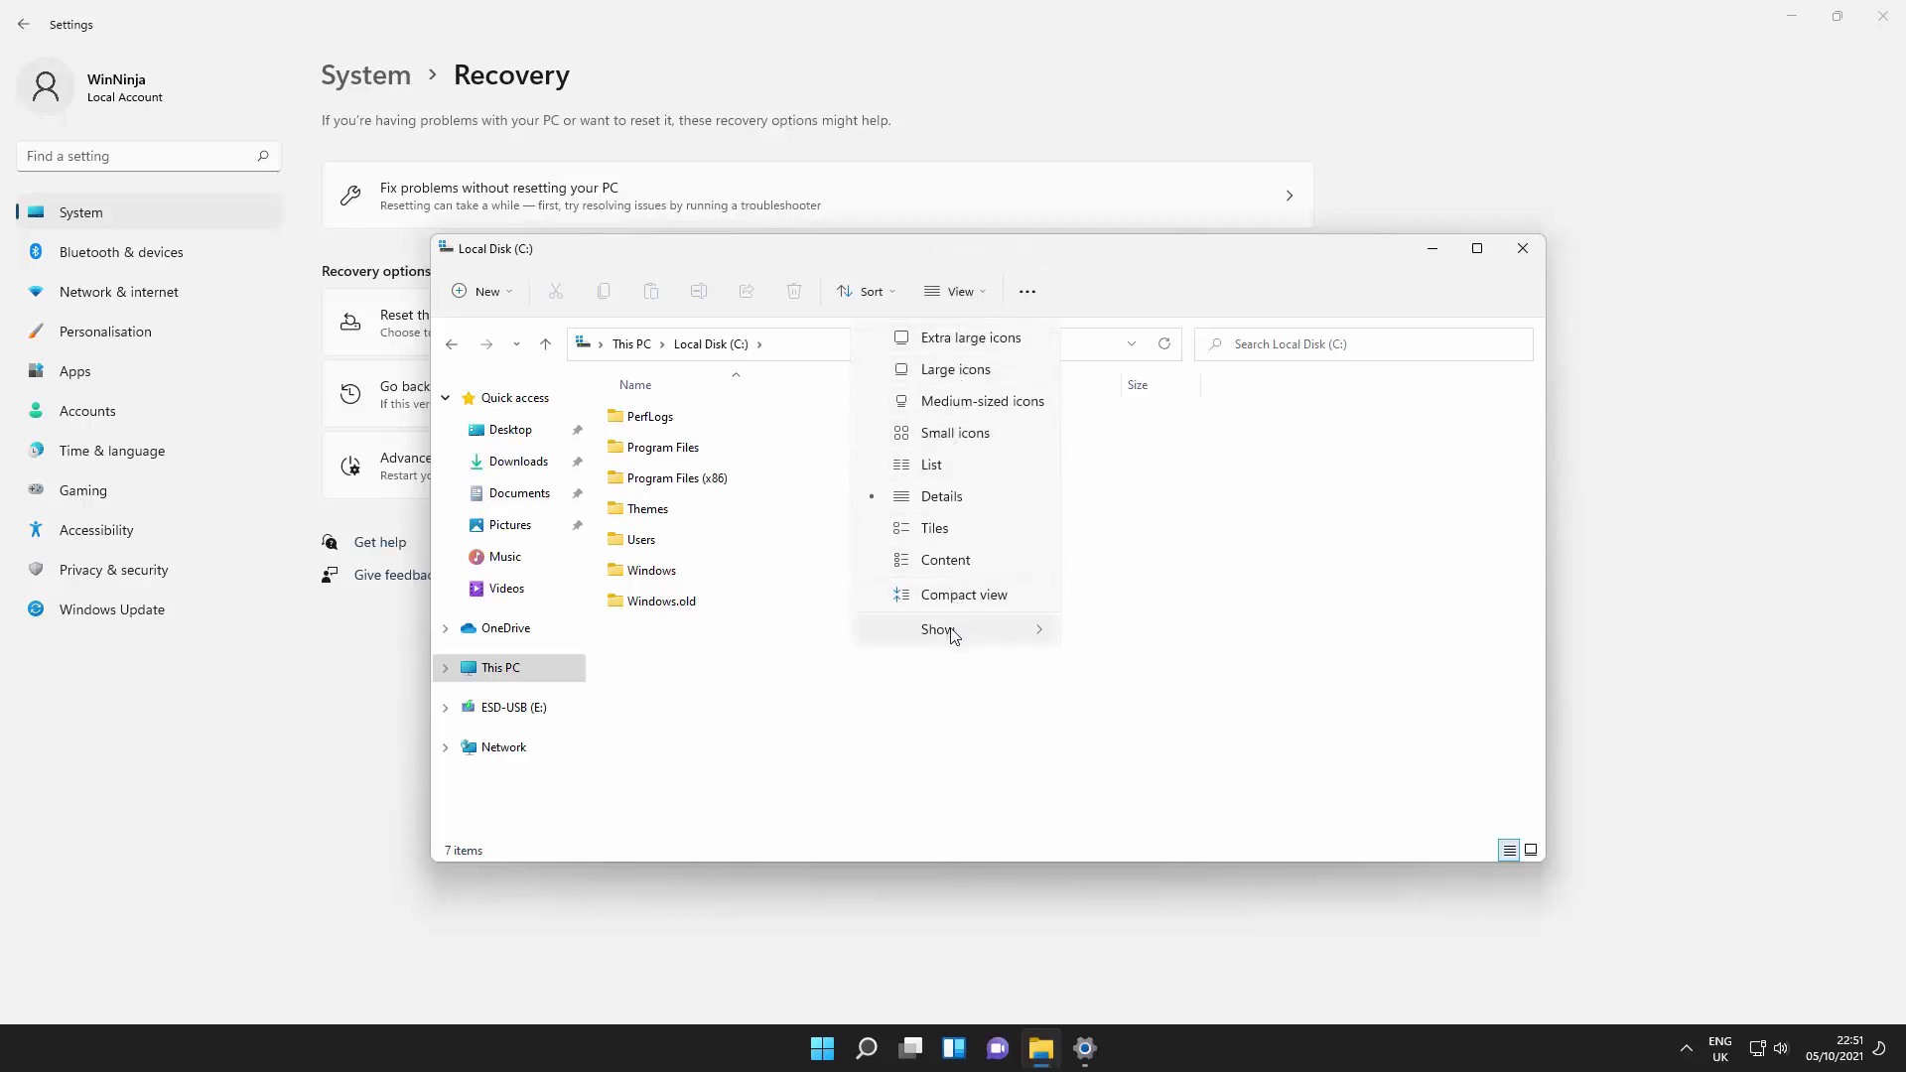
pyautogui.moveTo(953, 635)
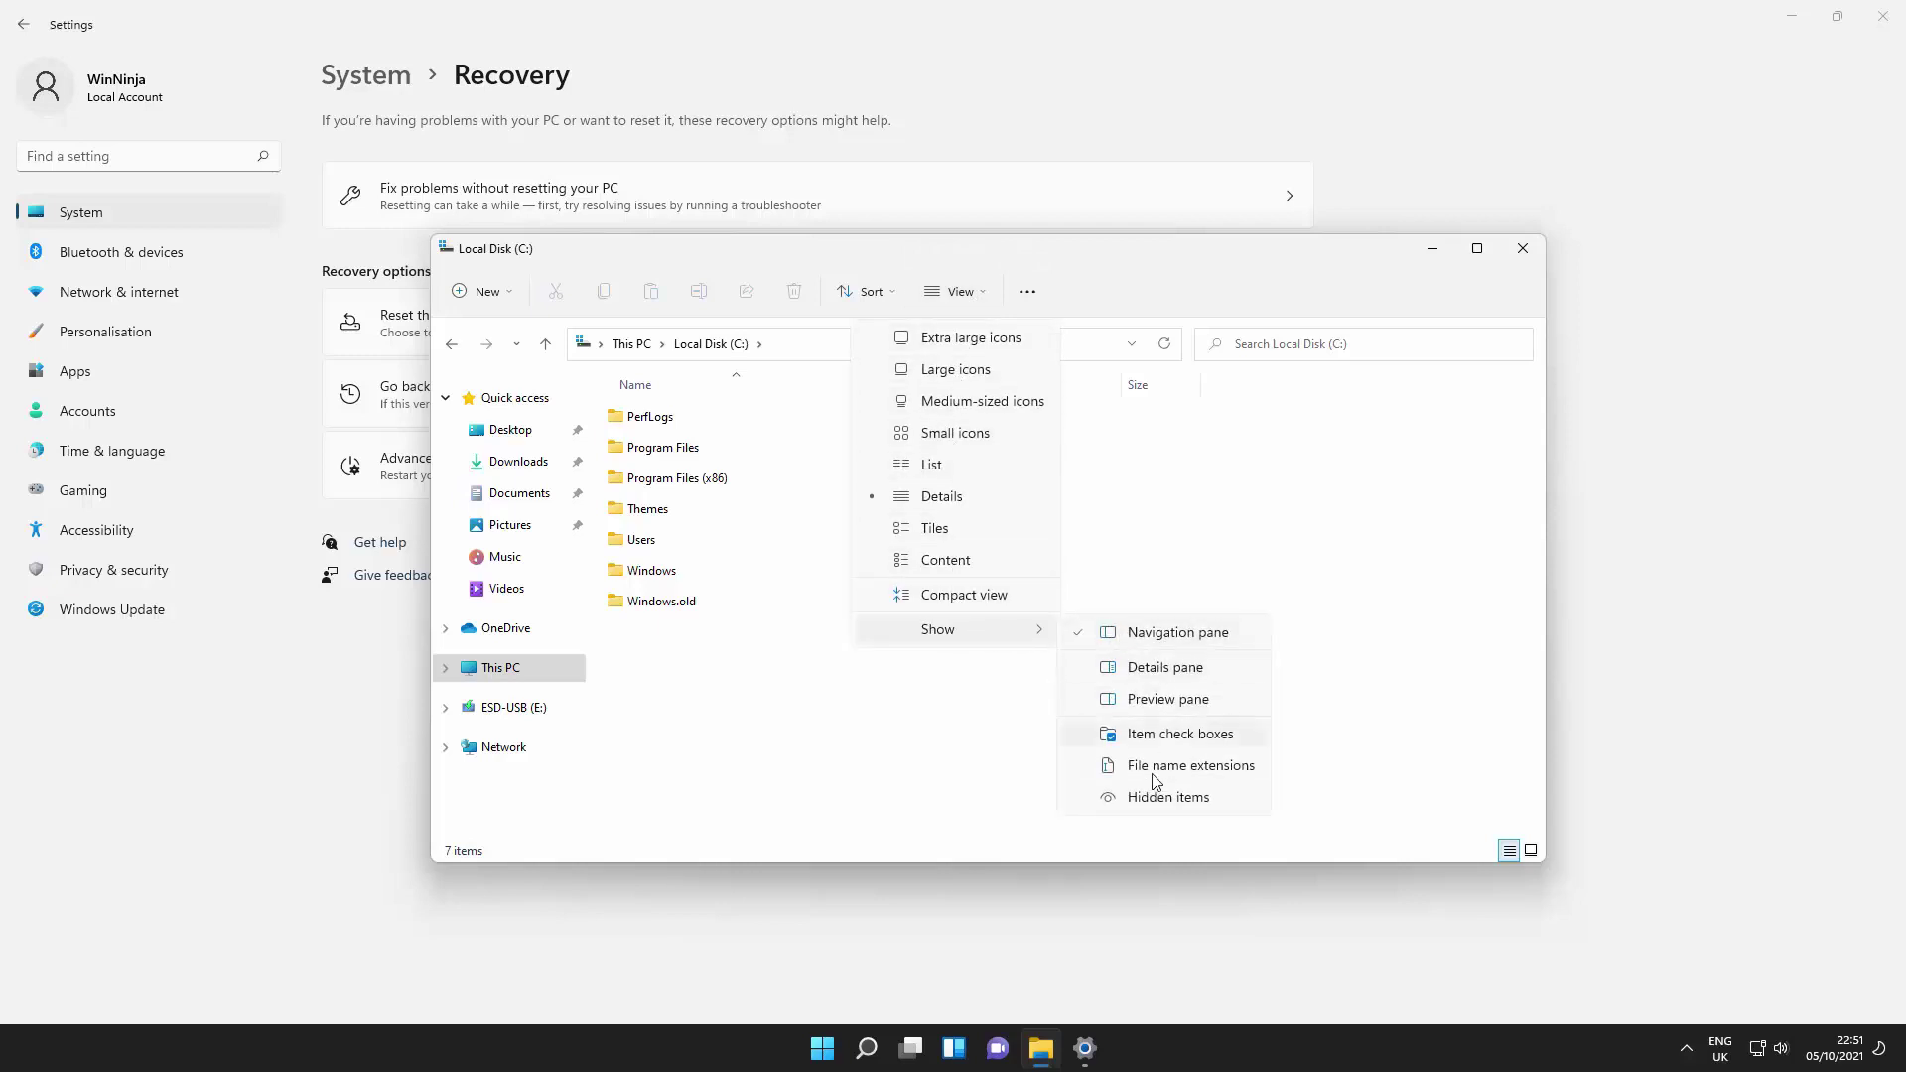
pyautogui.click(1152, 802)
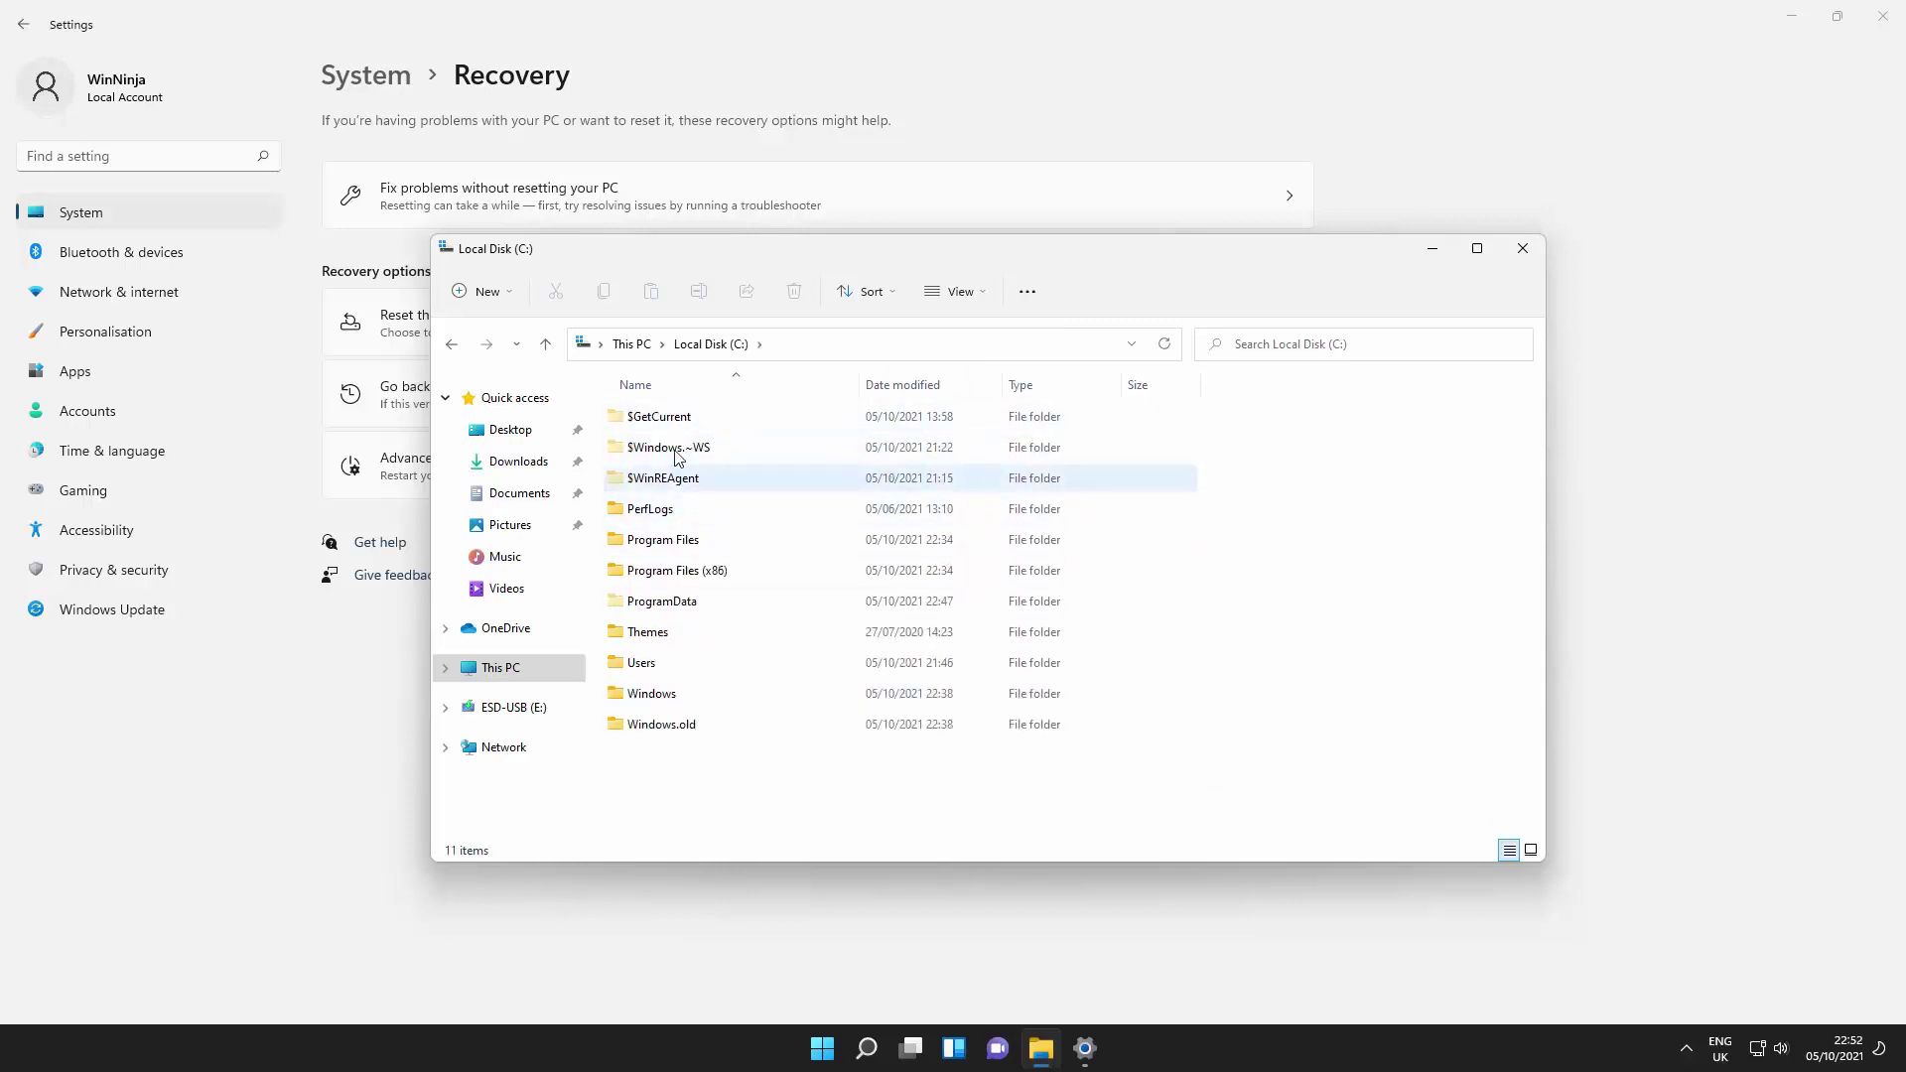
pyautogui.click(1524, 250)
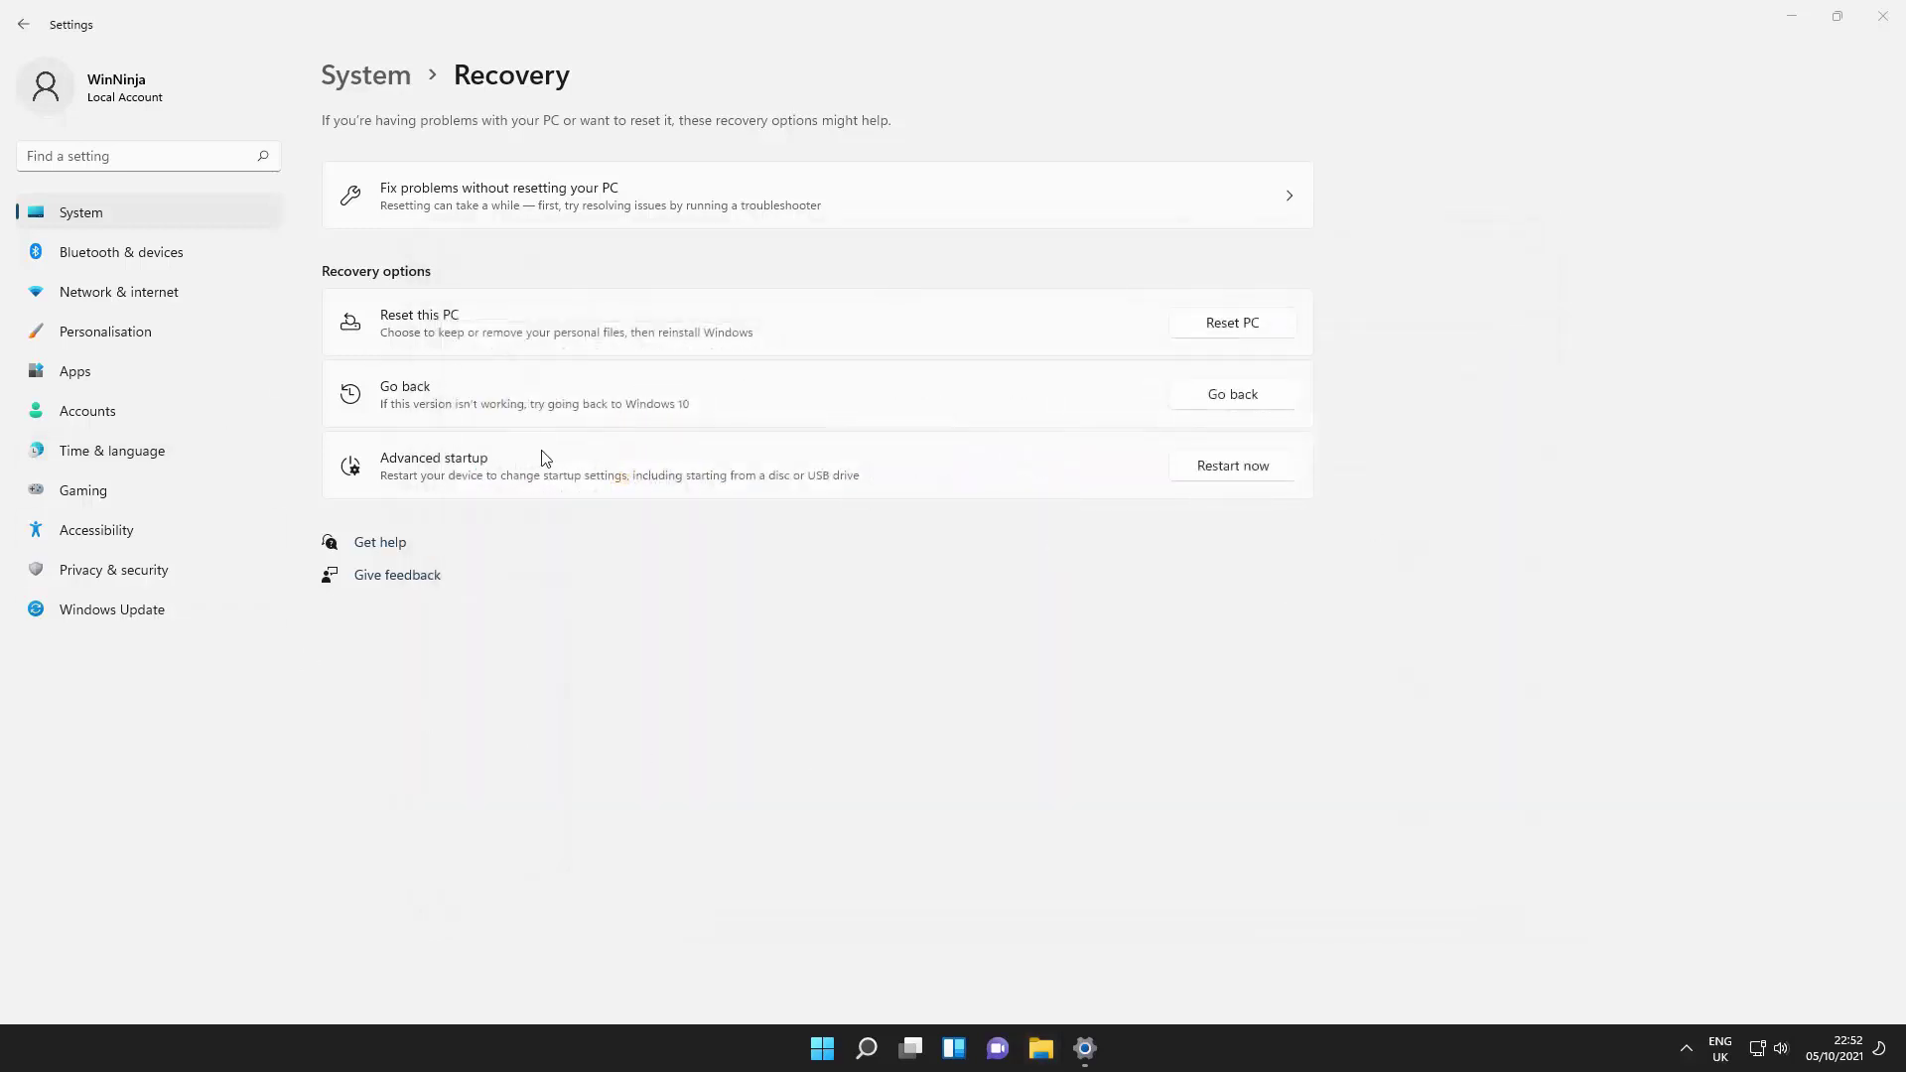